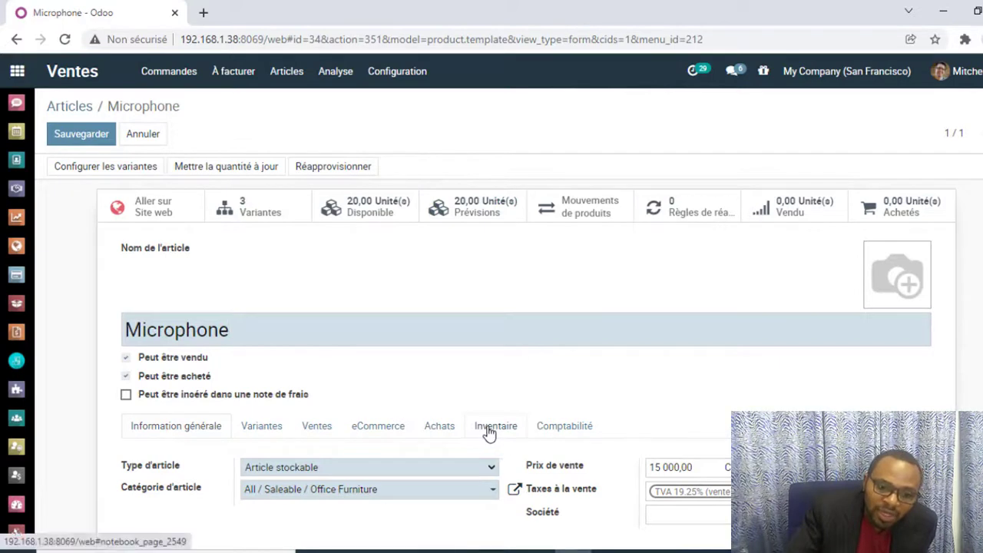
# Step: Set the Microphone article's inventory traceability to tracking by lots (Par lots) and save the article
pyautogui.click(485, 432)
pyautogui.scroll(-2, 496, 422)
pyautogui.scroll(-2, 496, 420)
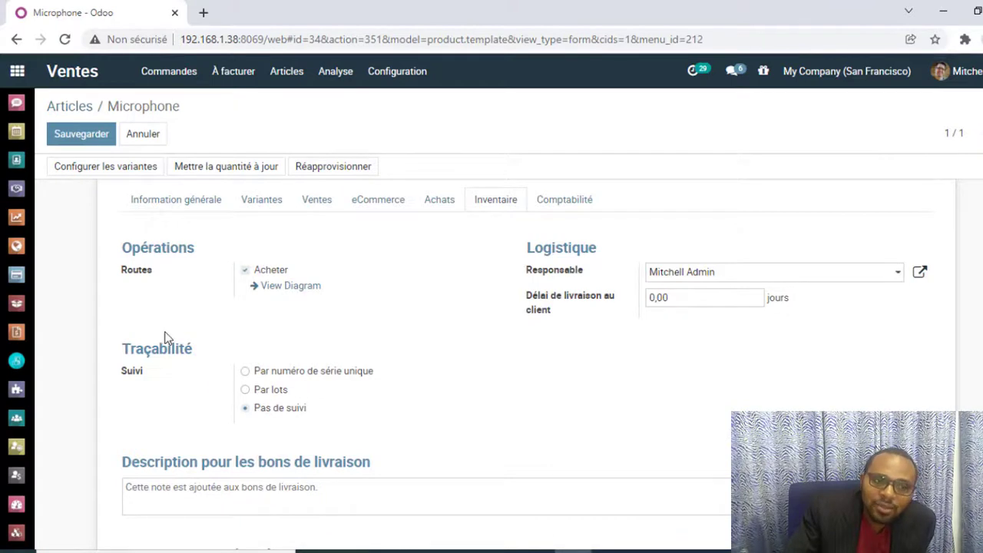
pyautogui.click(247, 392)
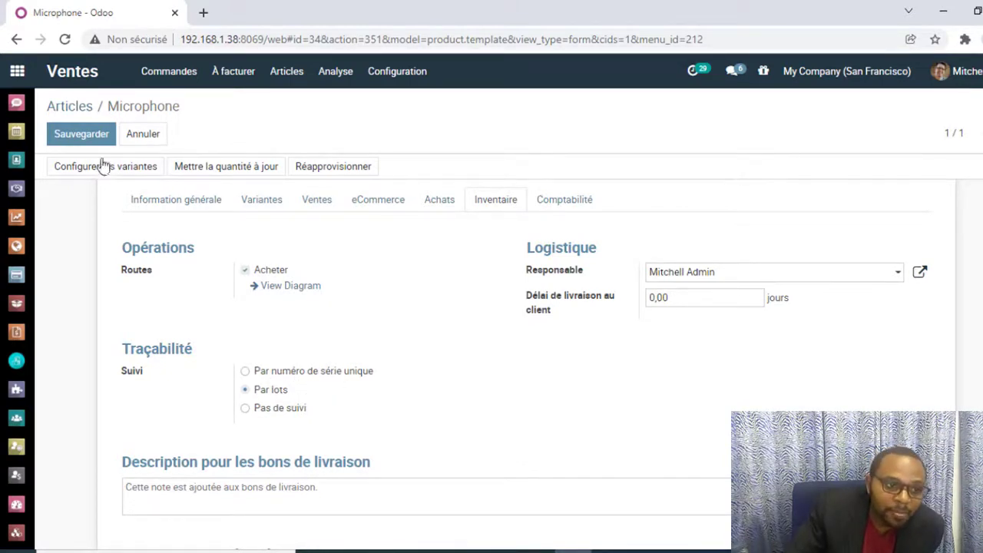
pyautogui.click(100, 135)
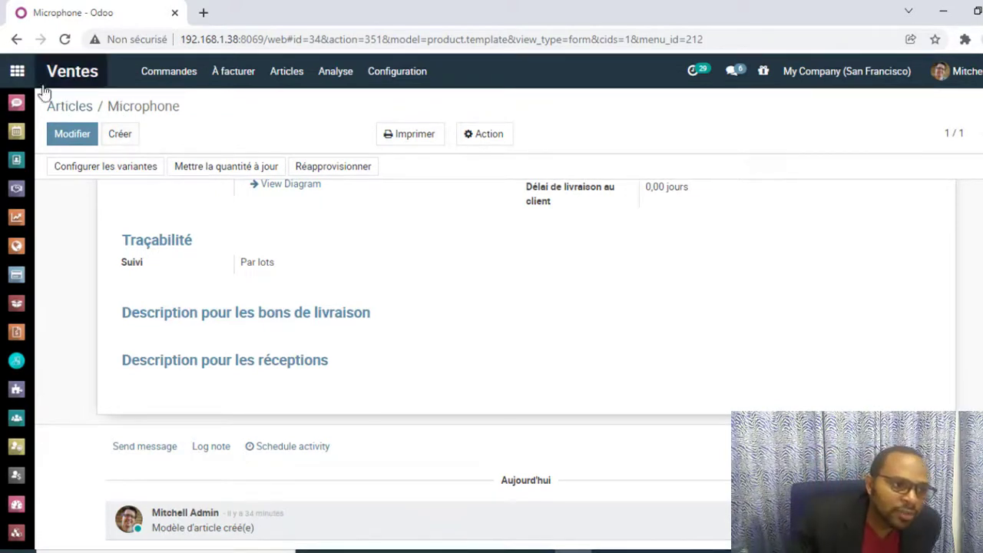
# Step: Search the Ventes articles for "micro" and reopen the Microphone article
pyautogui.click(17, 73)
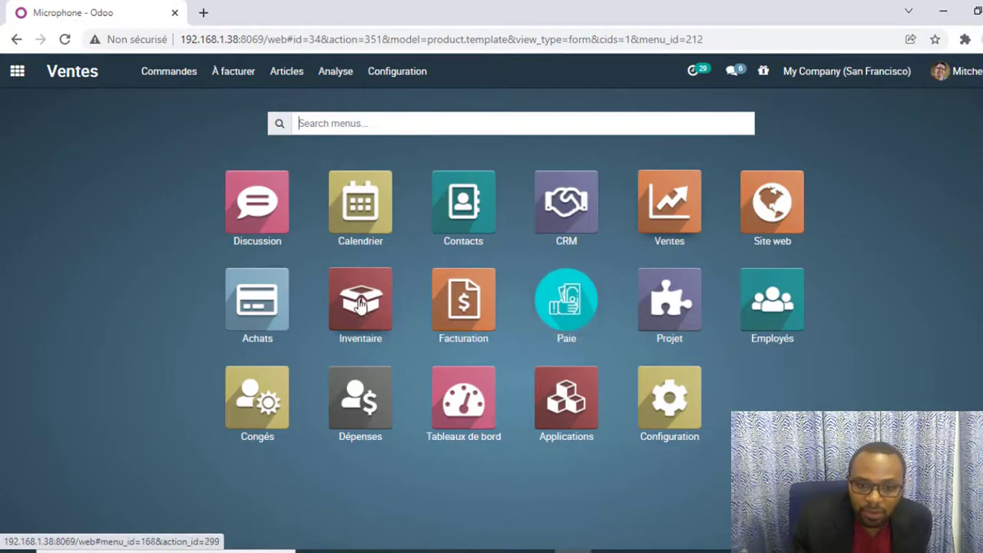
pyautogui.click(652, 204)
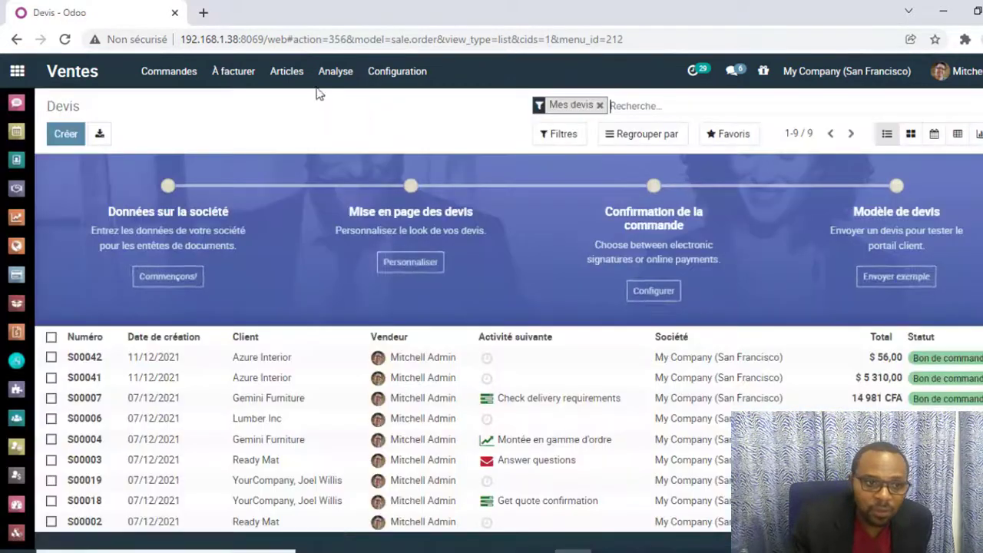
pyautogui.click(335, 71)
pyautogui.click(290, 73)
pyautogui.click(296, 101)
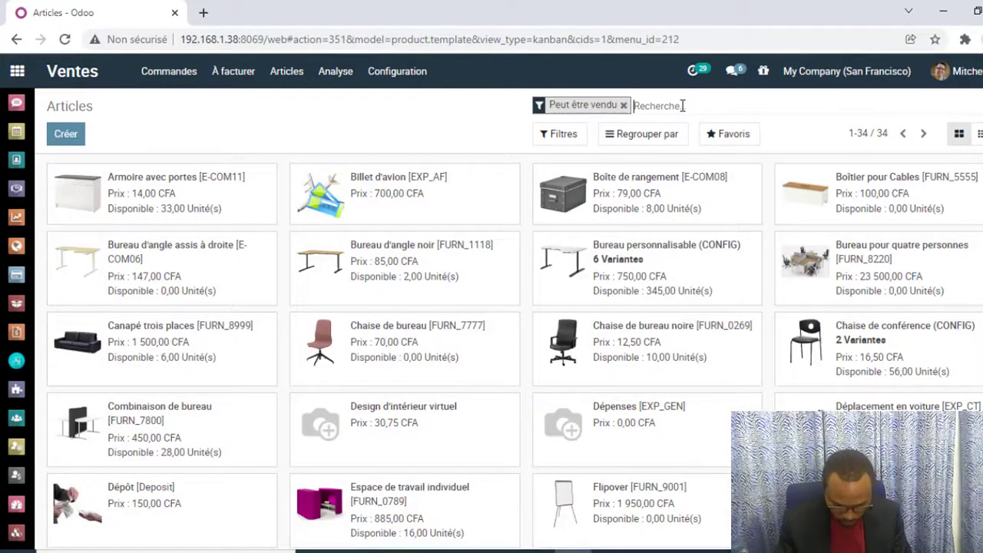
pyautogui.write('micro')
pyautogui.press('Return')
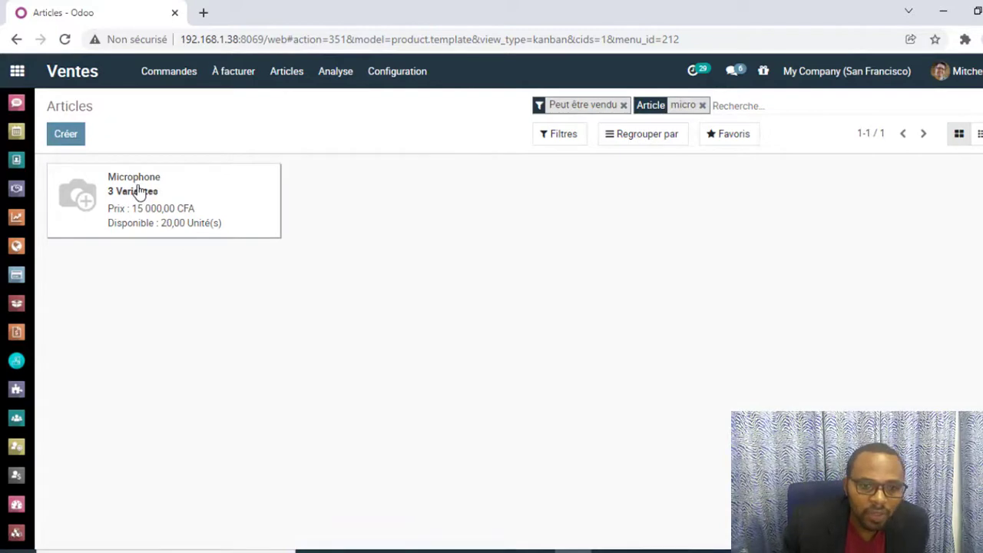
pyautogui.click(140, 201)
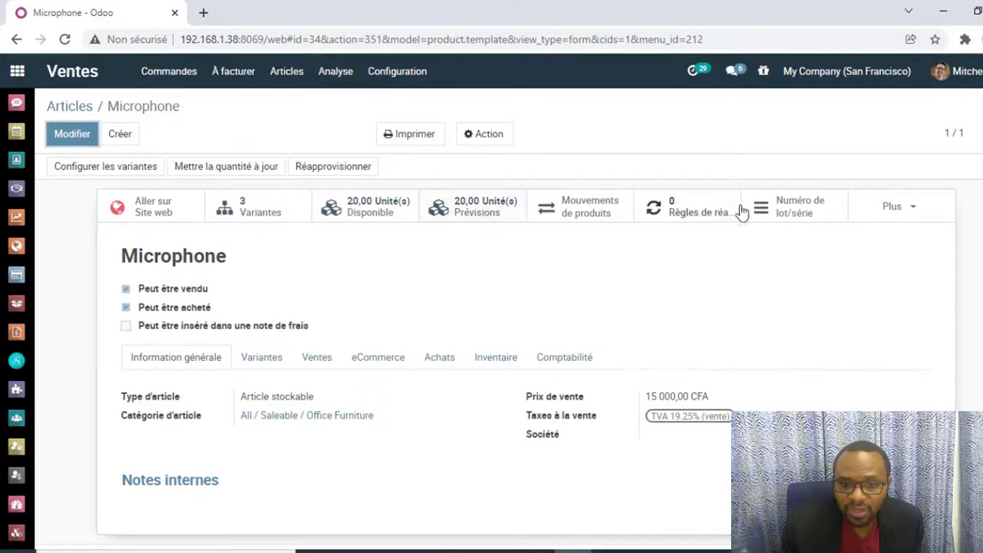
# Step: Check the Microphone article's lot/serial numbers, return to its form and show its additional sales and purchase statistics
pyautogui.click(784, 207)
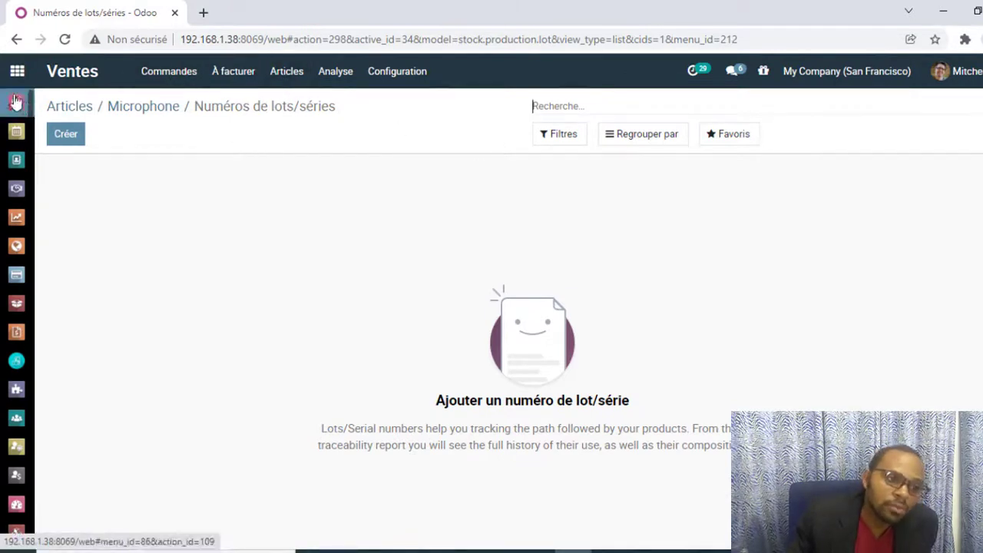
pyautogui.click(128, 113)
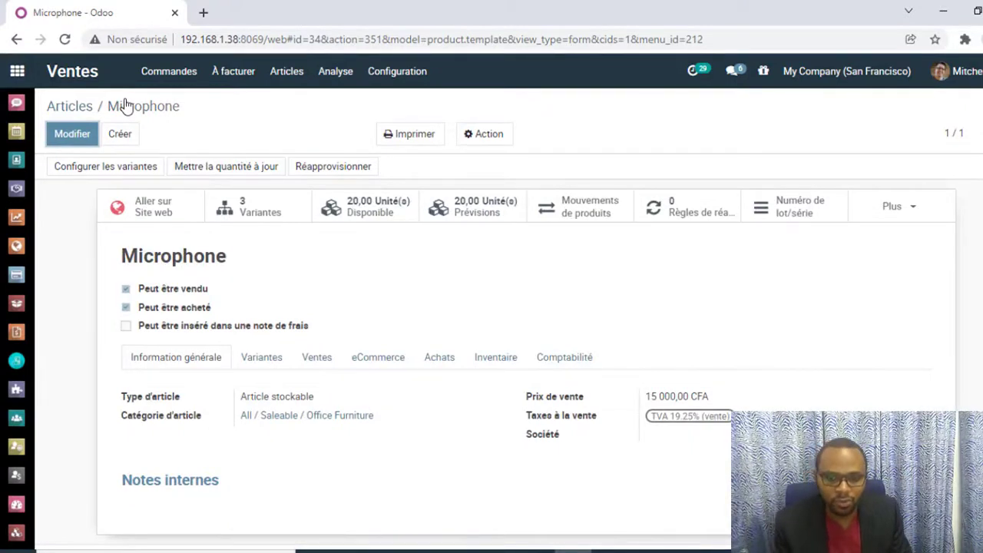
pyautogui.click(924, 219)
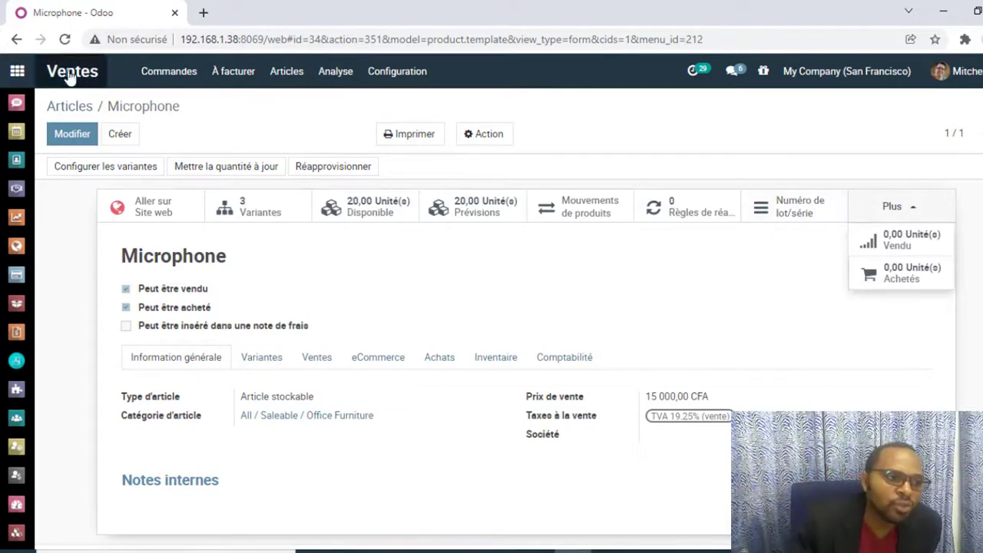
# Step: Switch to the Inventaire app and open the Réapprovisionnement list
pyautogui.click(17, 71)
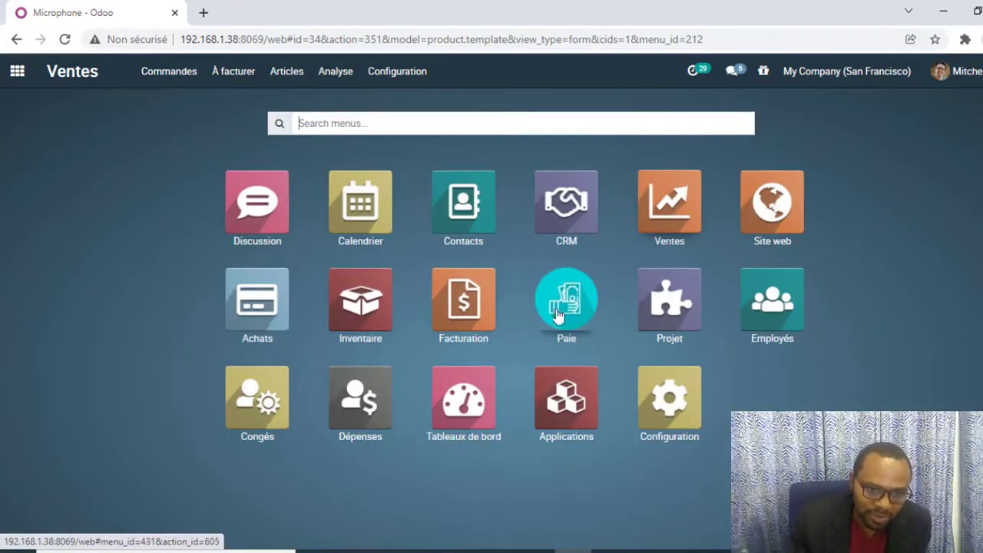
pyautogui.click(342, 326)
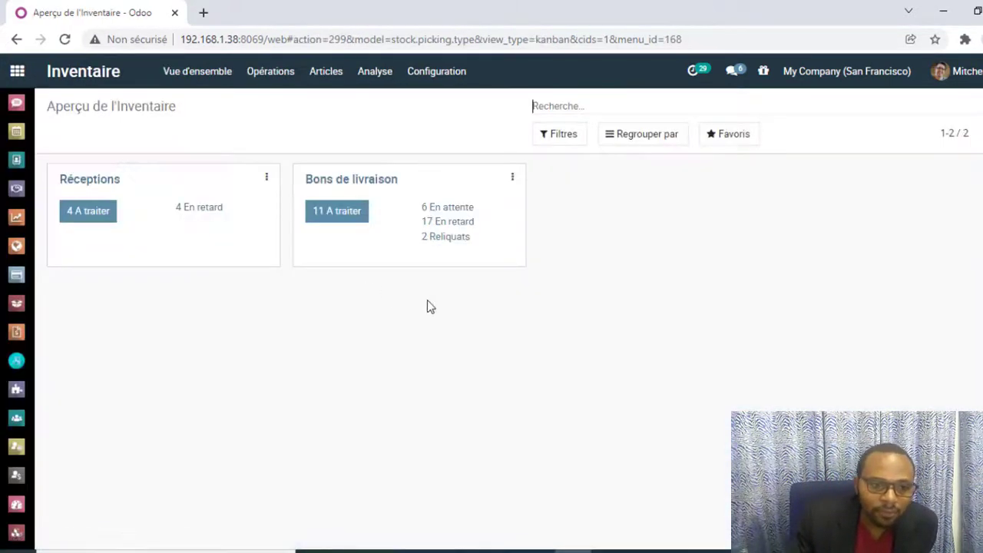
pyautogui.click(315, 72)
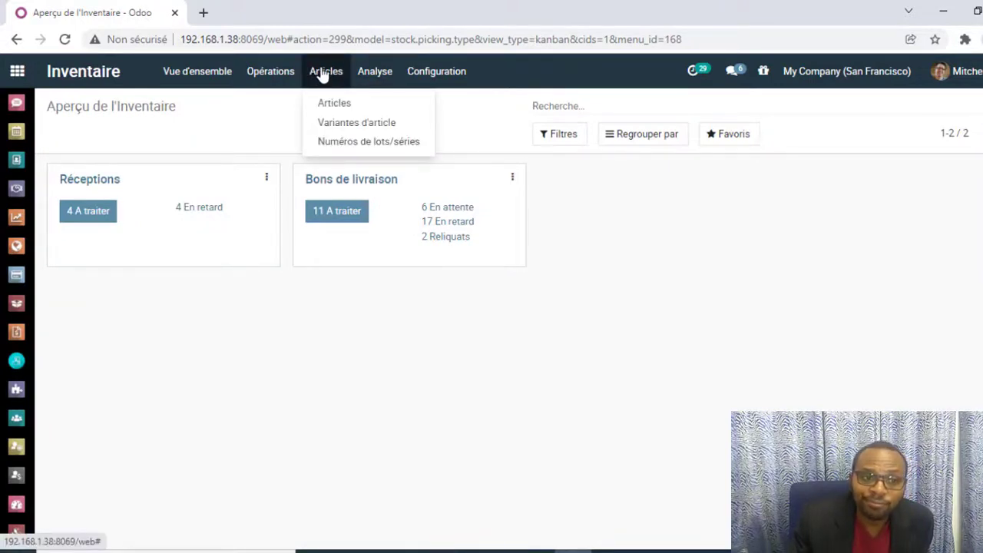
pyautogui.click(273, 74)
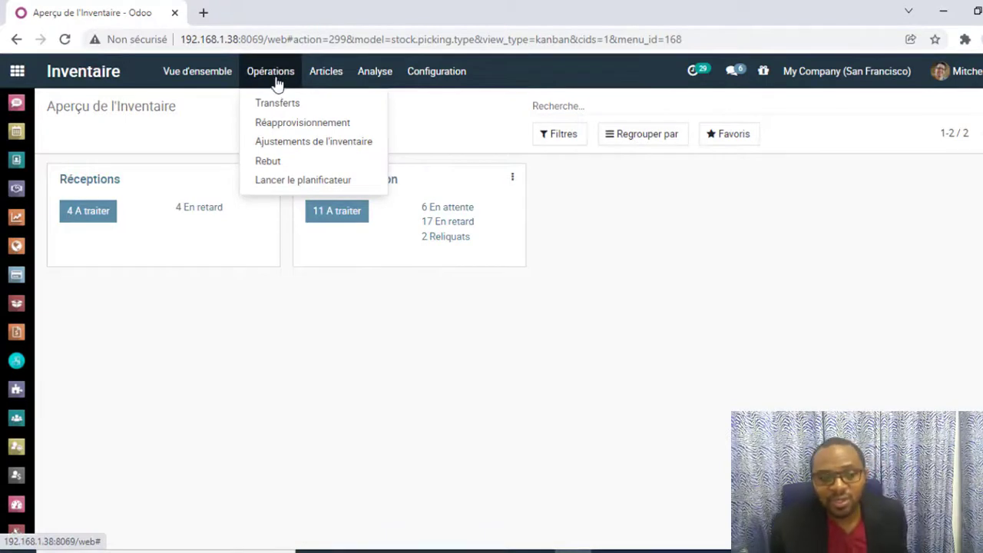
pyautogui.click(319, 124)
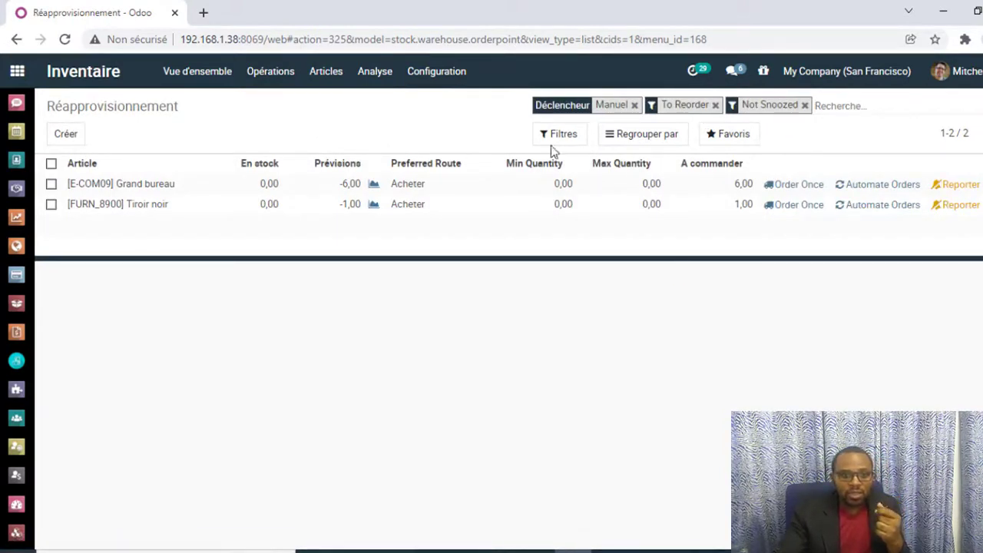
# Step: Create and save a replenishment rule for Microphone (Noir, Jack) with minimum quantity 50 and maximum quantity 500
pyautogui.click(76, 135)
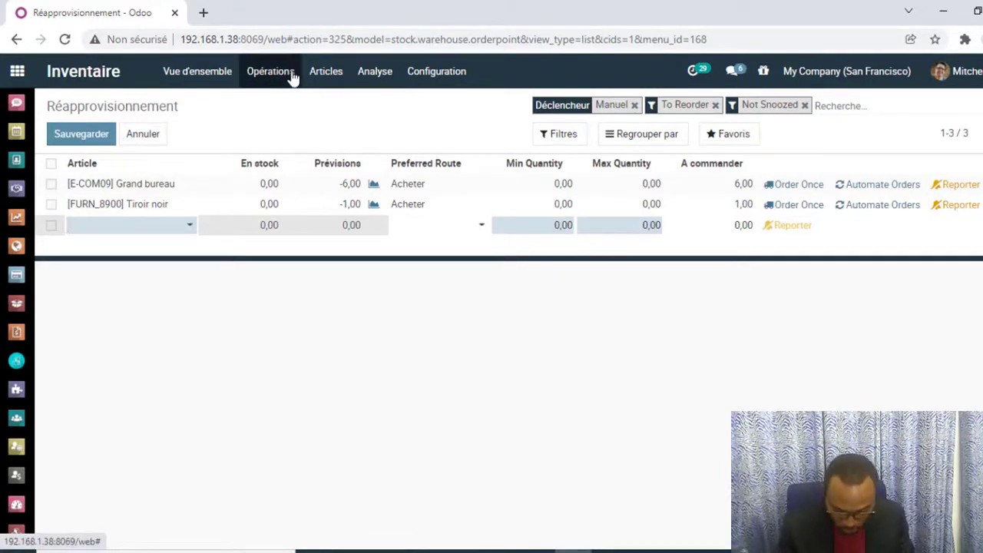
pyautogui.write('mi')
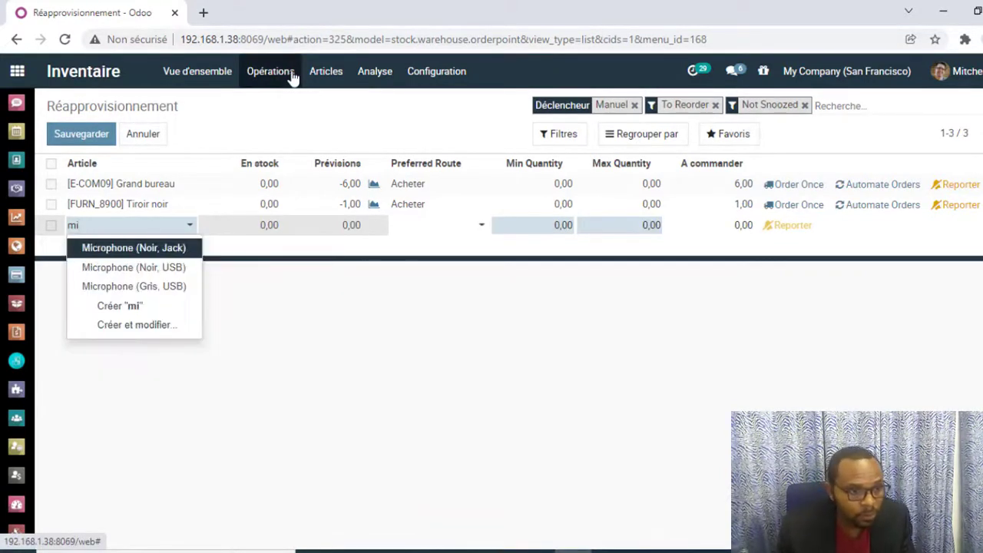
pyautogui.click(113, 251)
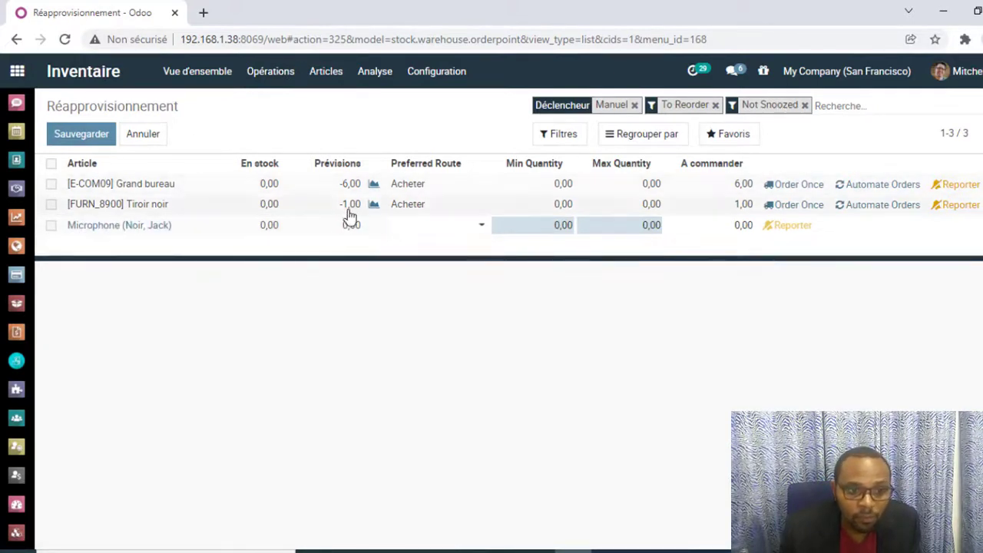
pyautogui.click(553, 224)
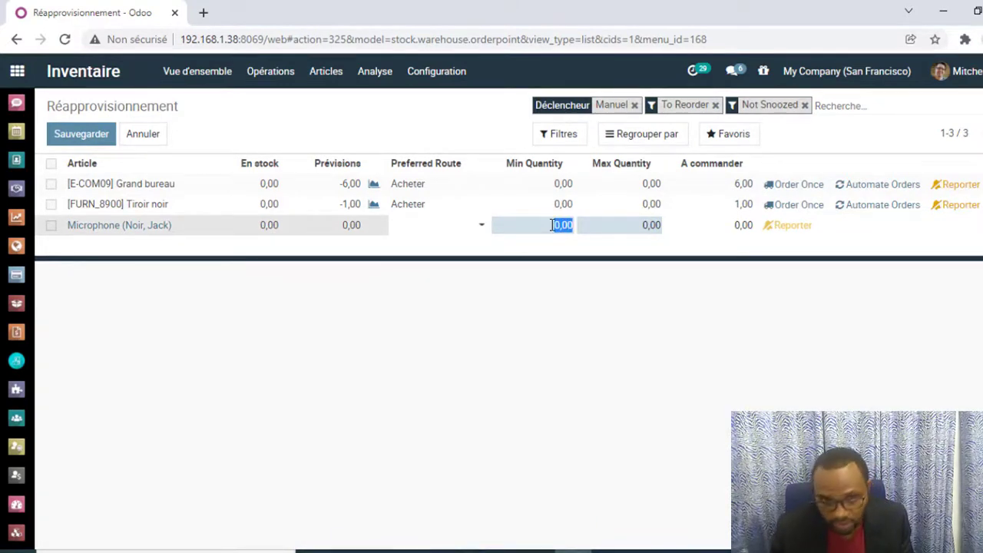
pyautogui.write('50')
pyautogui.click(639, 225)
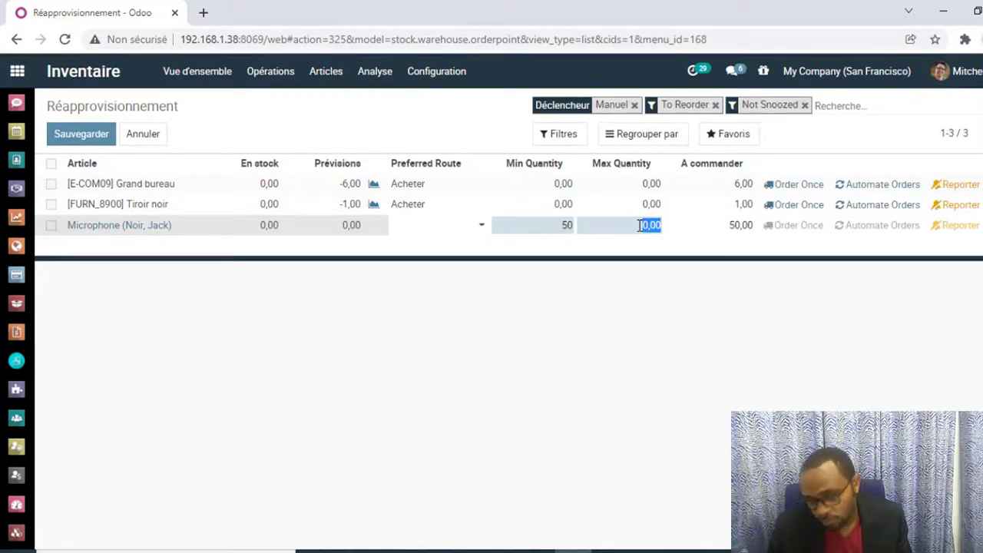
pyautogui.write('5')
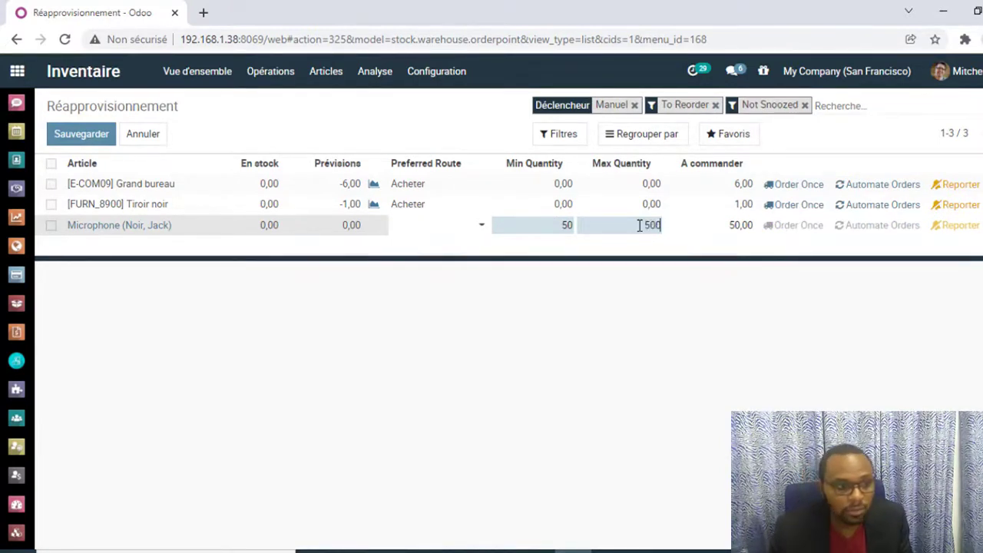
pyautogui.click(106, 137)
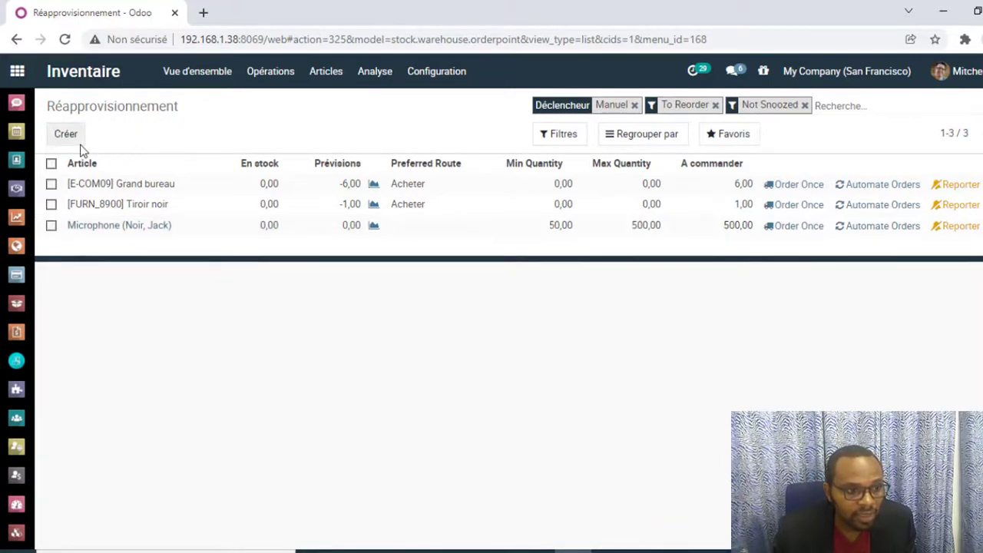
# Step: Create and save a replenishment rule for Microphone (Noir, USB) with minimum quantity 50 and maximum quantity 500
pyautogui.click(76, 138)
pyautogui.write('m')
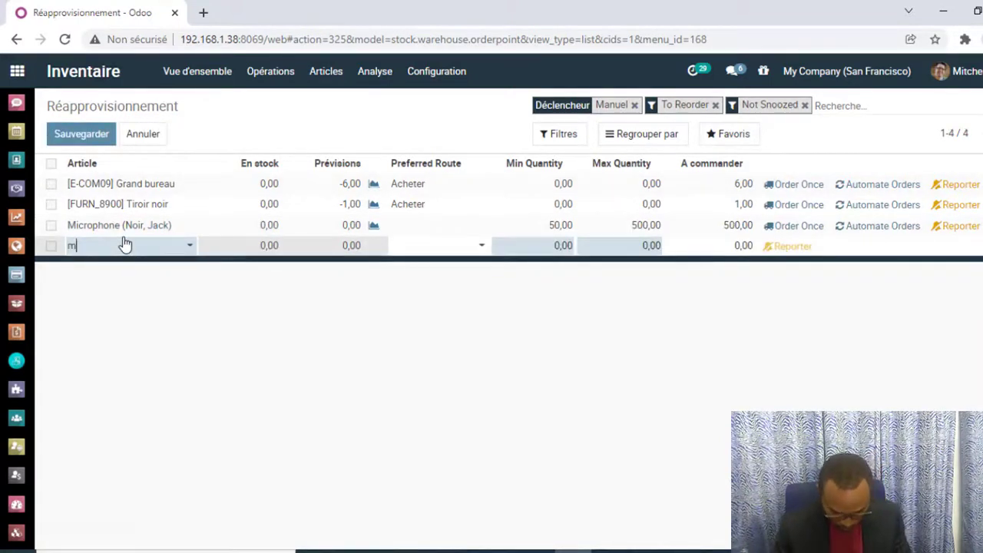
pyautogui.write('irc')
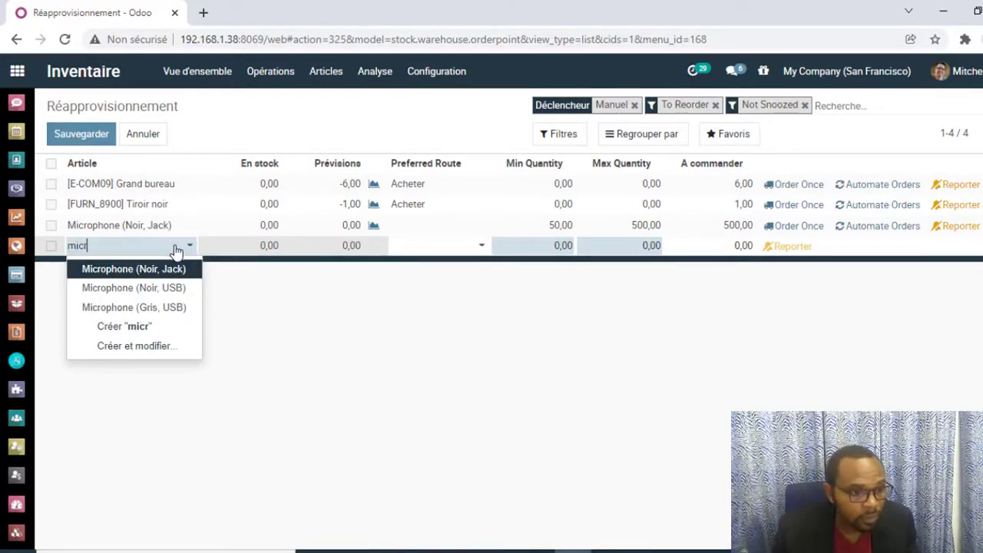
pyautogui.click(157, 288)
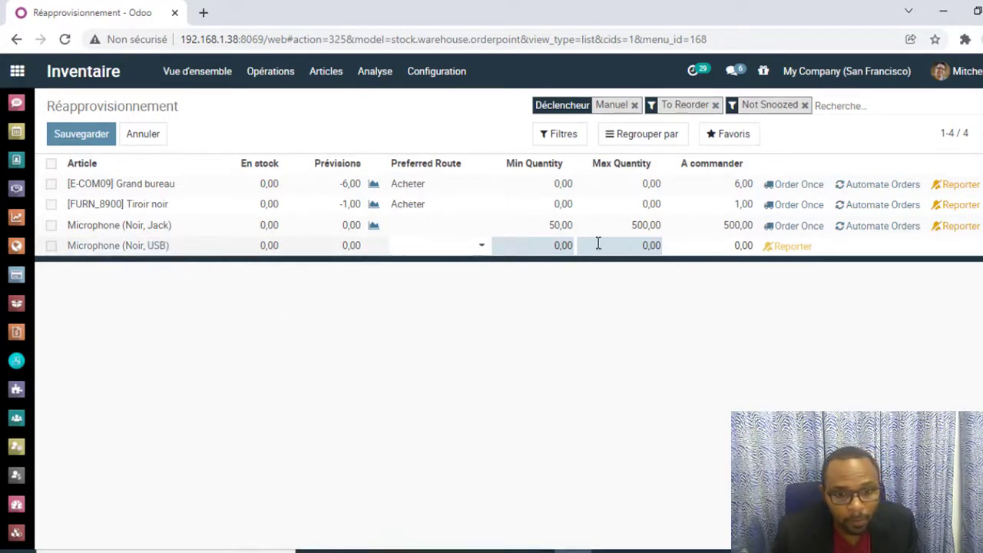
pyautogui.click(567, 246)
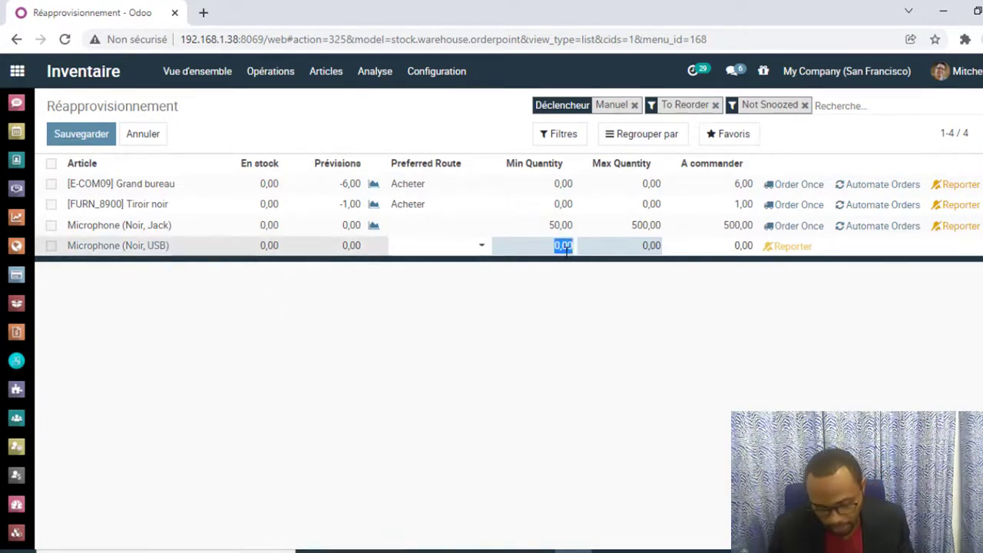
pyautogui.write('50')
pyautogui.press('Tab')
pyautogui.write('500')
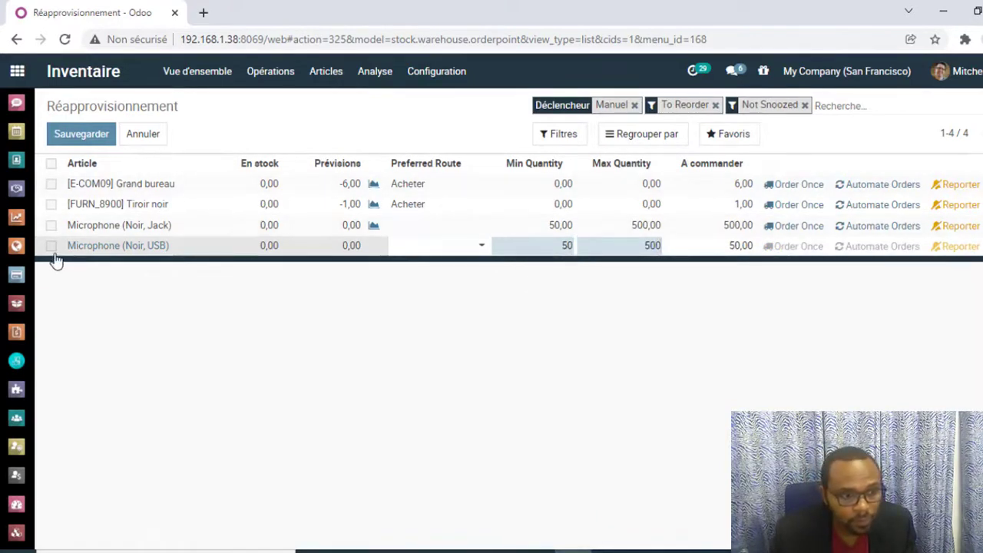
pyautogui.click(101, 138)
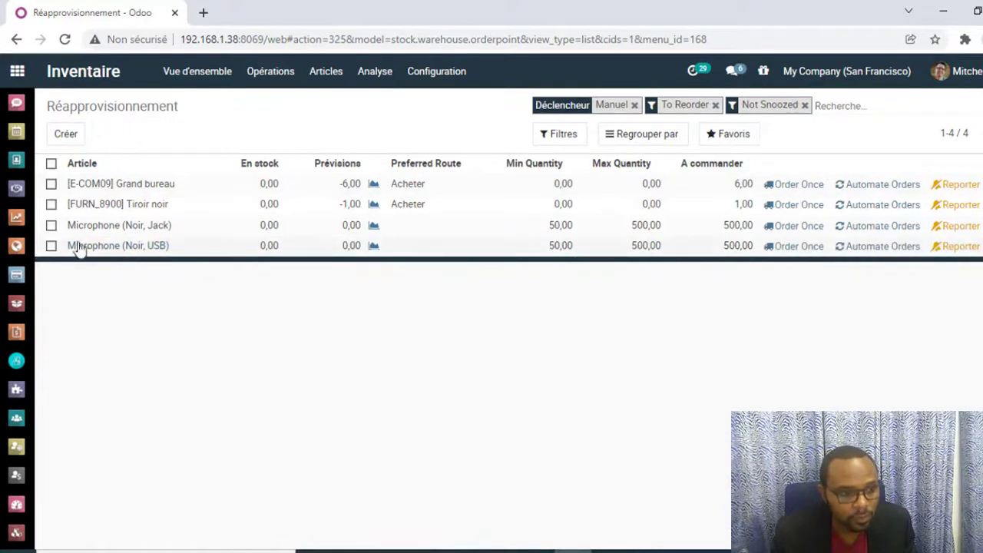
pyautogui.click(51, 246)
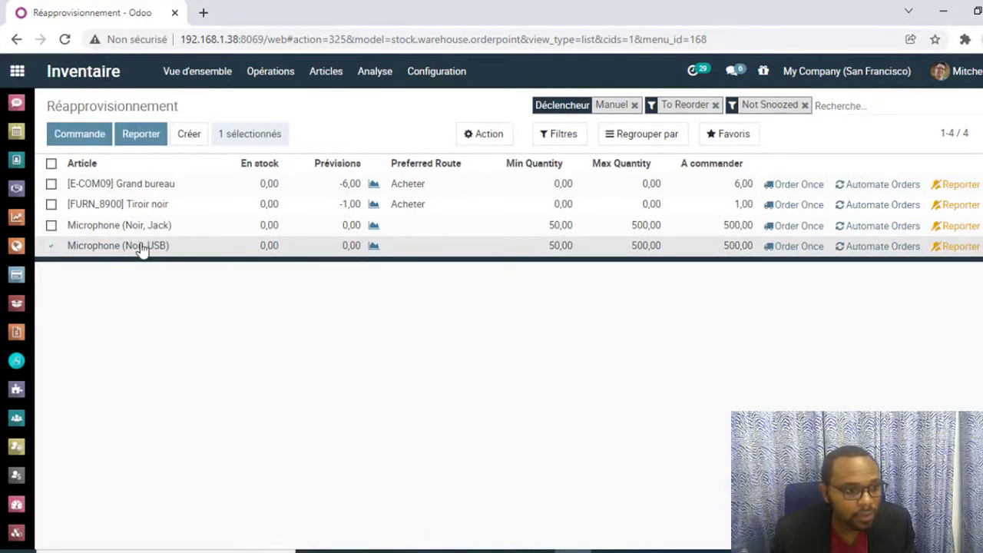
pyautogui.click(51, 246)
# Step: Create and save a replenishment rule for Microphone (Gris, USB) with minimum quantity 50 and maximum quantity 500
pyautogui.click(67, 135)
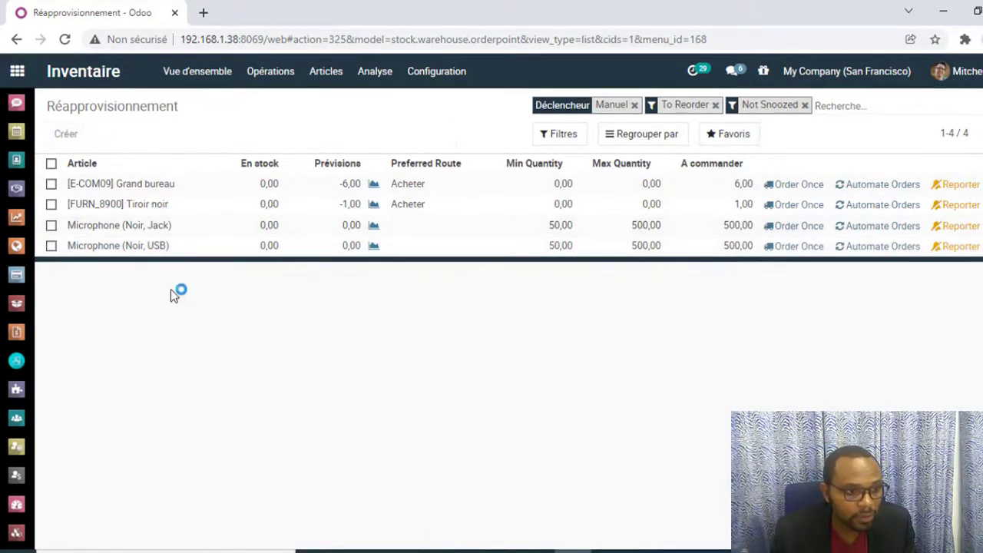
pyautogui.write('micro')
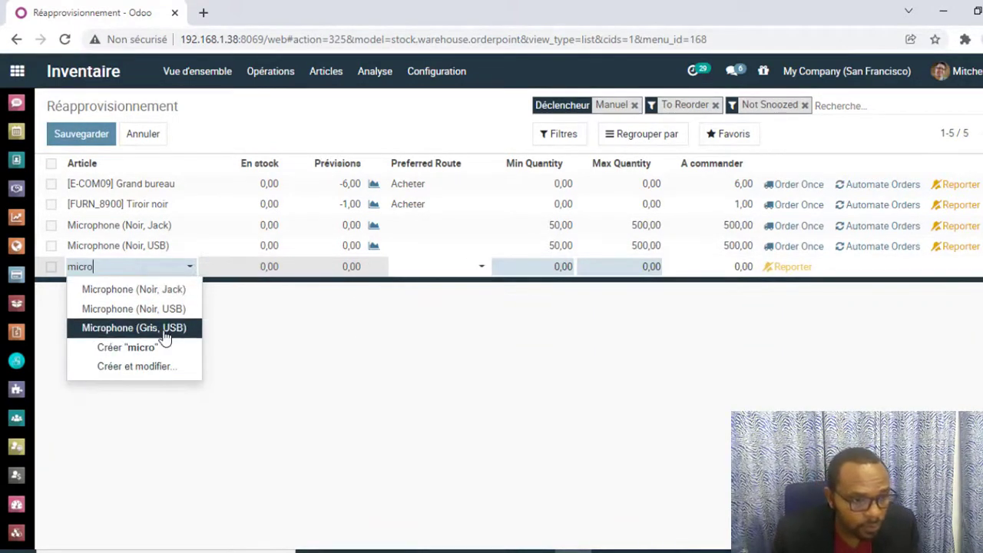
pyautogui.click(169, 328)
pyautogui.click(540, 268)
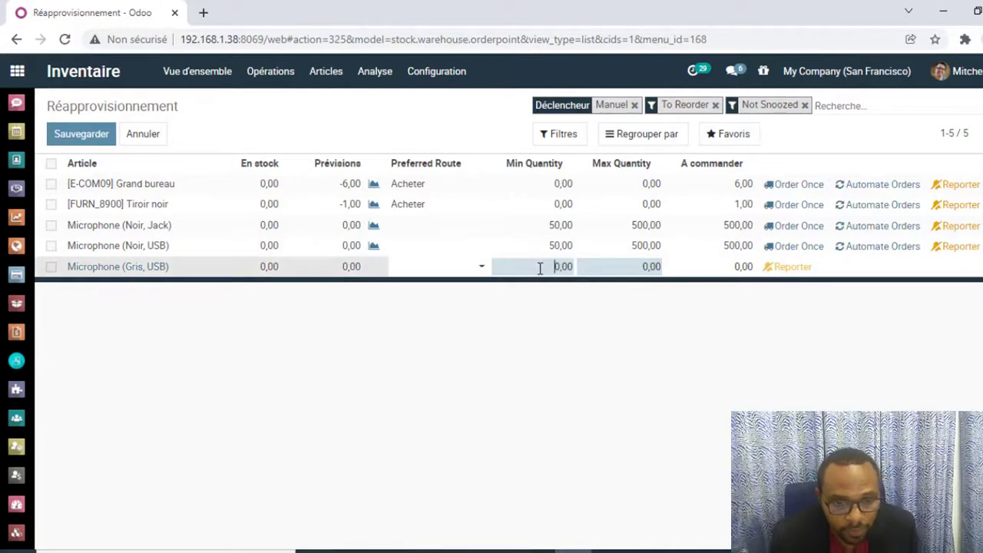
pyautogui.write('50')
pyautogui.press('Tab')
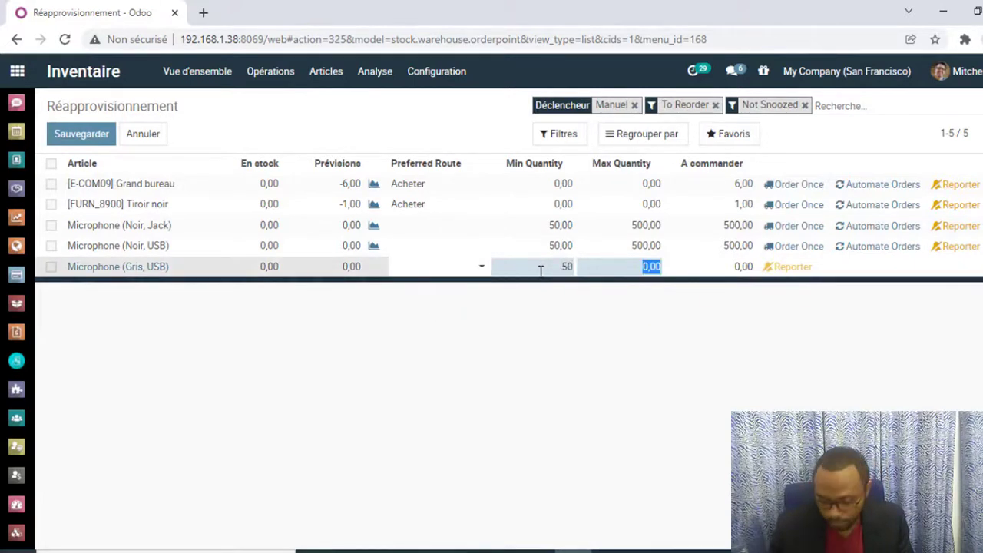
pyautogui.write('500')
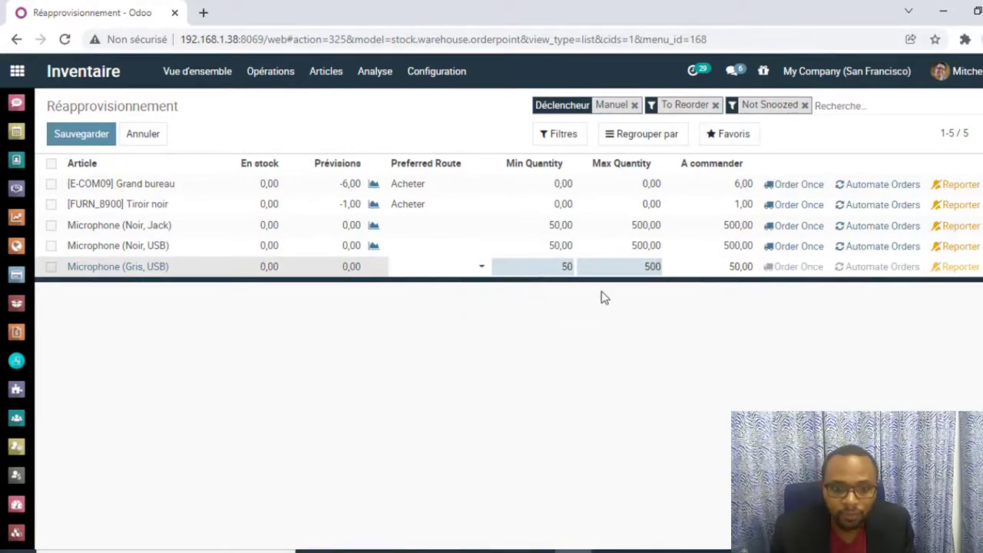
pyautogui.click(596, 324)
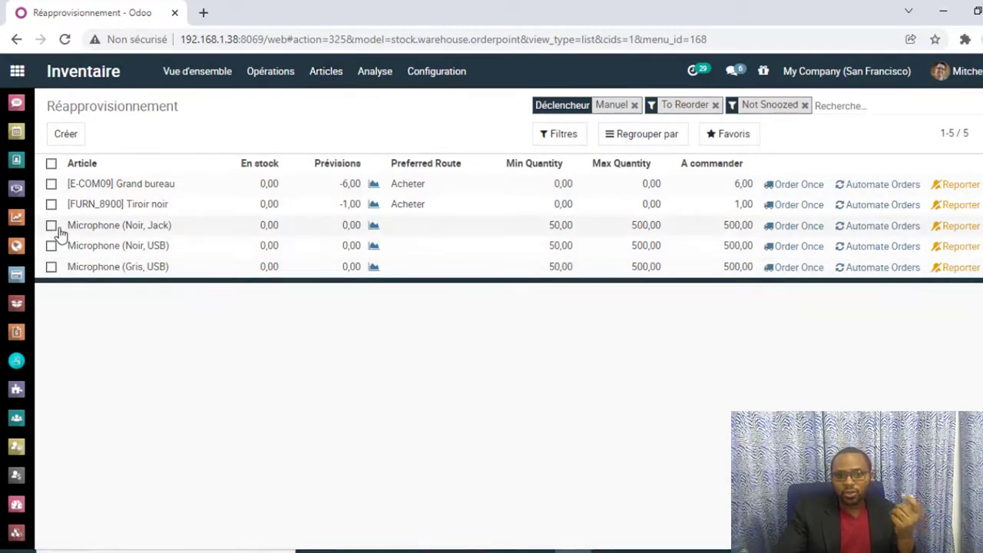
# Step: Place a one-time replenishment order for each of the three Microphone variants: Noir/Jack, Noir/USB and Gris/USB
pyautogui.click(805, 229)
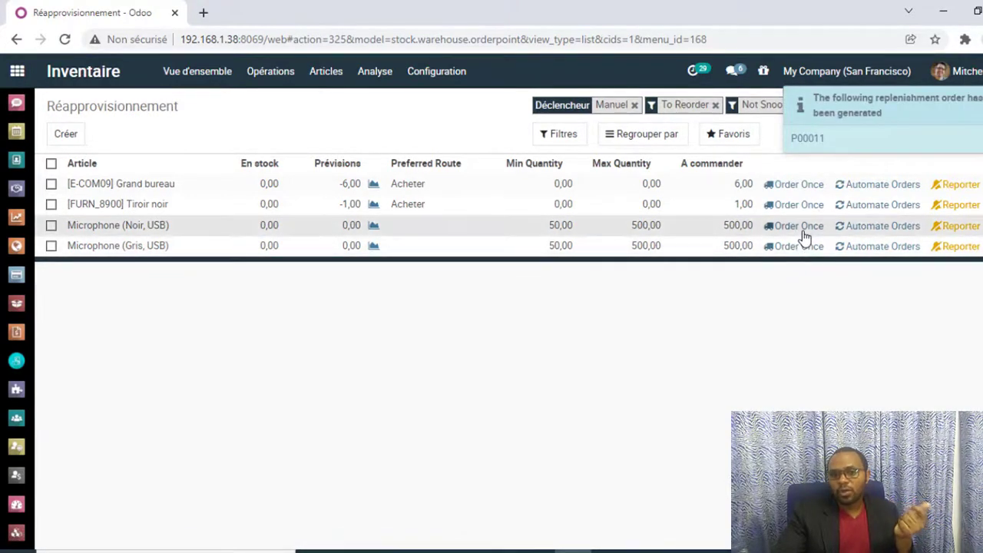
pyautogui.click(800, 231)
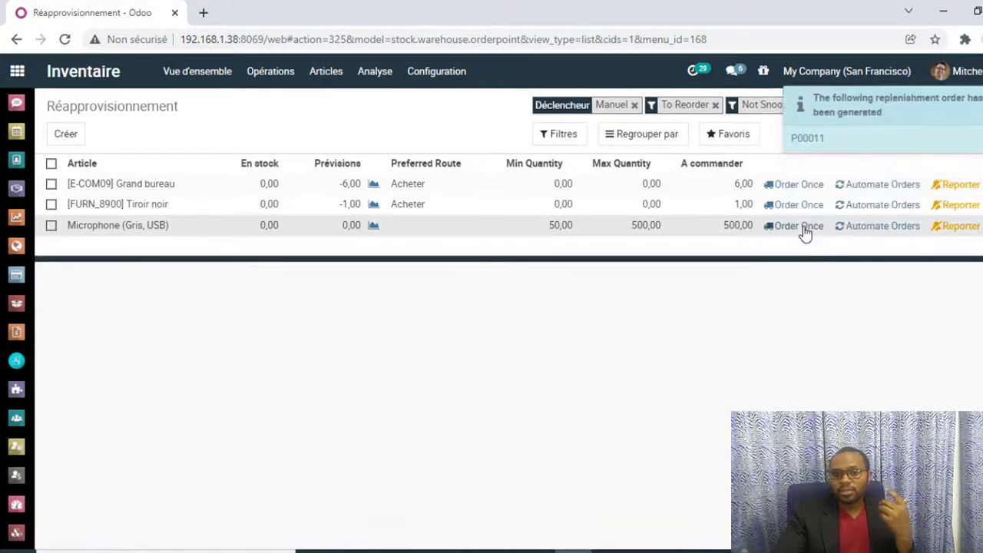
pyautogui.click(803, 230)
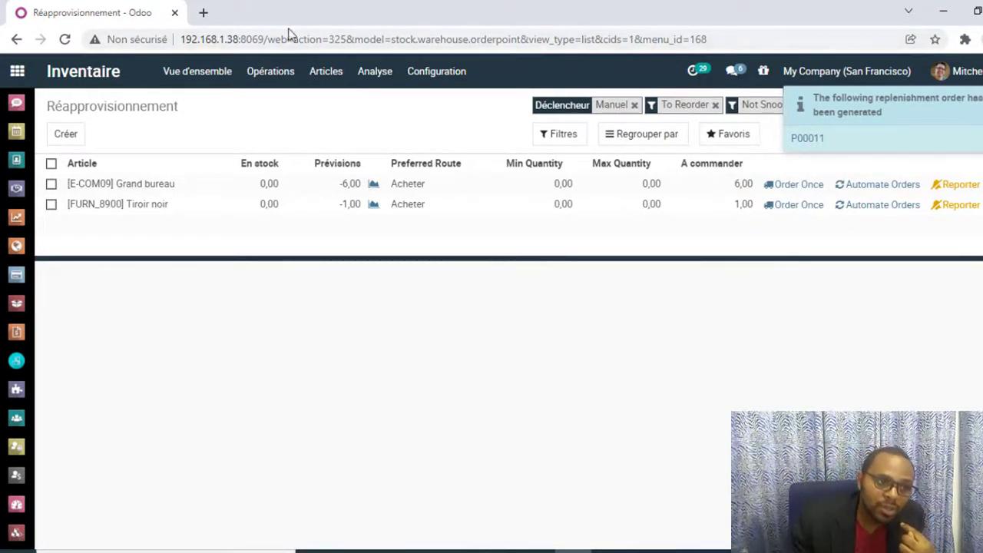
# Step: Switch to the Achats app, open the Lumber Inc request for quotation due today, review its Microphone lines and confirm the order
pyautogui.click(18, 74)
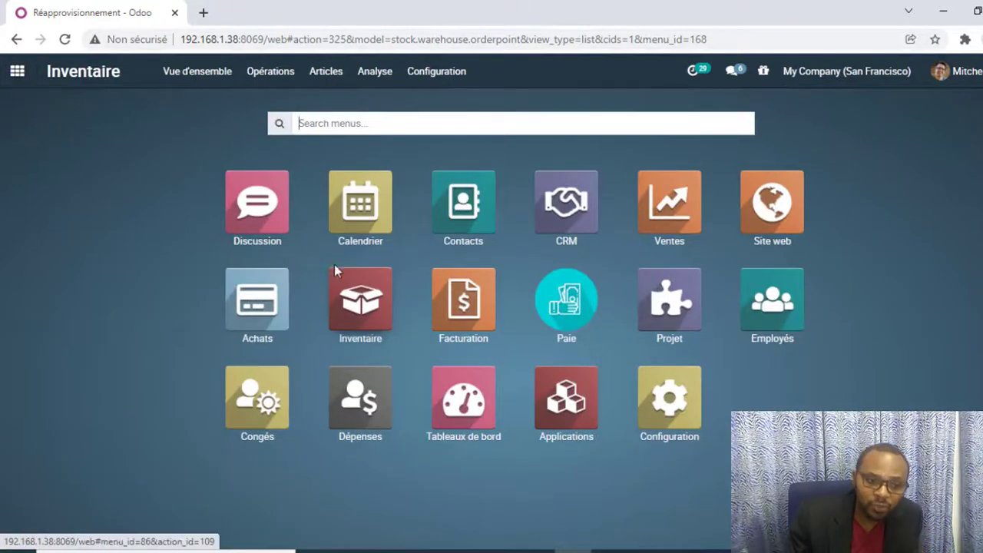
pyautogui.click(258, 301)
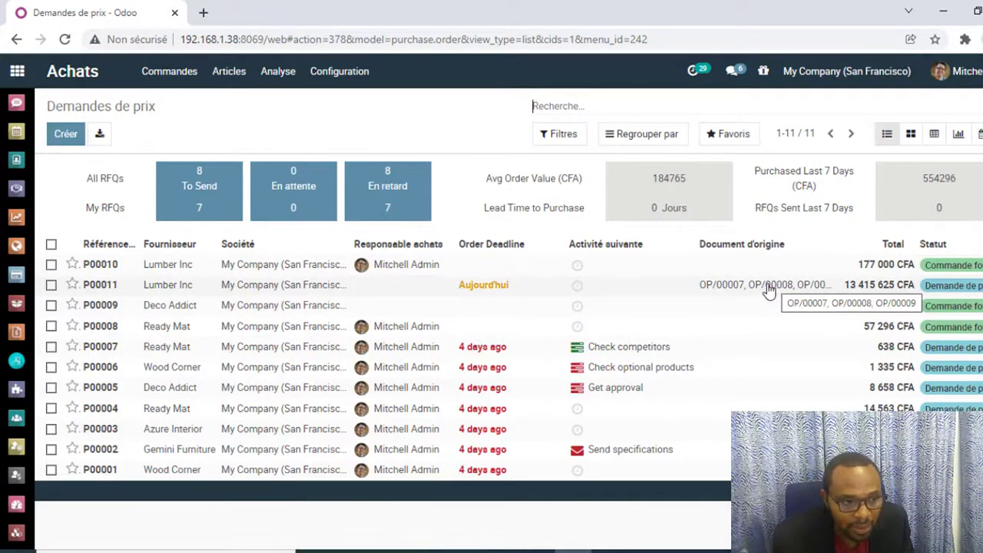
pyautogui.click(108, 286)
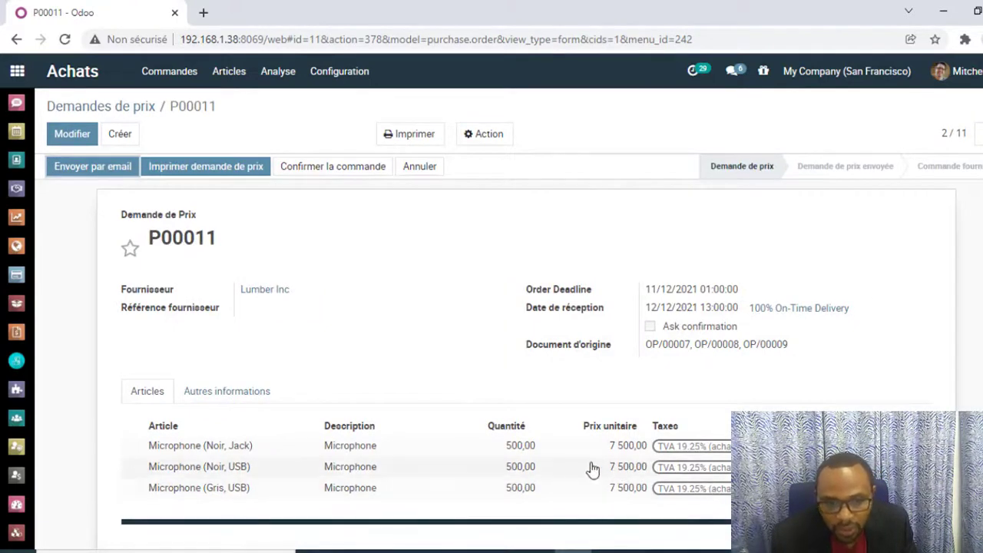
pyautogui.scroll(-3, 712, 465)
pyautogui.scroll(3, 715, 462)
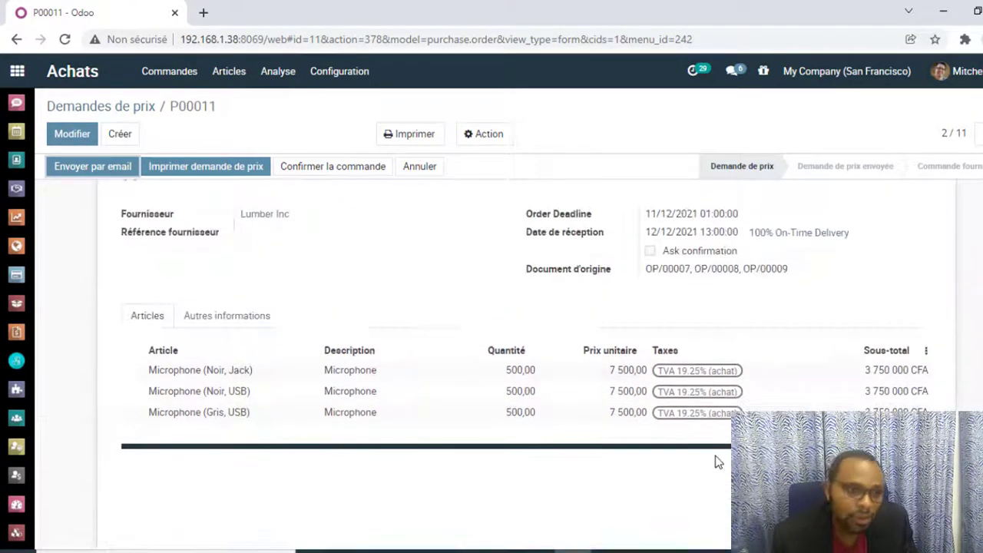
pyautogui.click(367, 174)
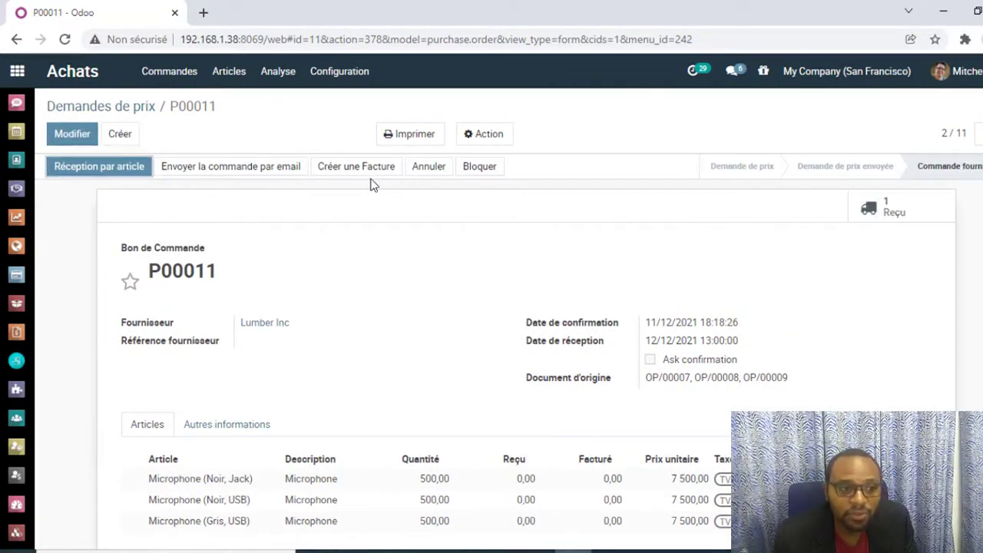
# Step: Switch to the Inventaire app, open the Lumber Inc receipt scheduled for tomorrow under Réceptions and try to validate it
pyautogui.click(17, 71)
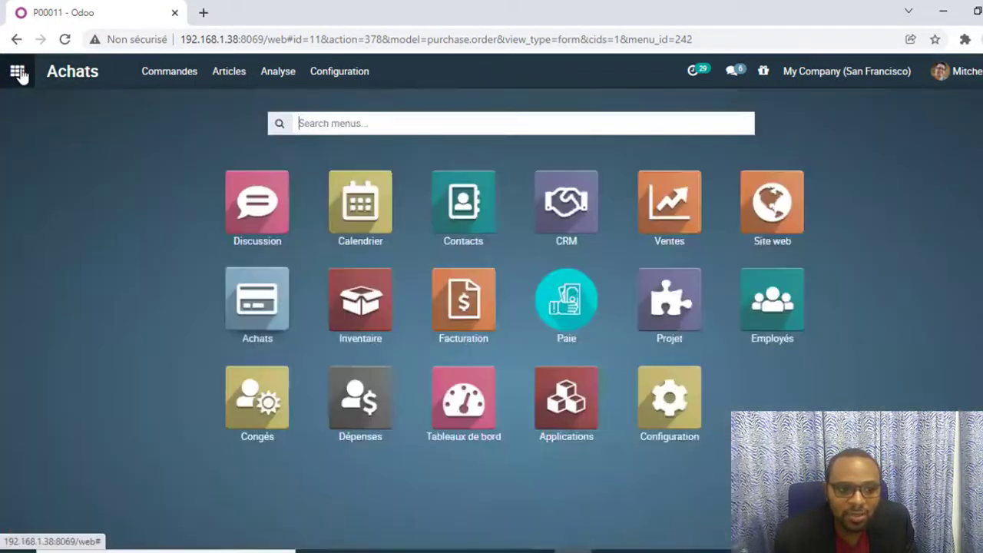
pyautogui.click(380, 301)
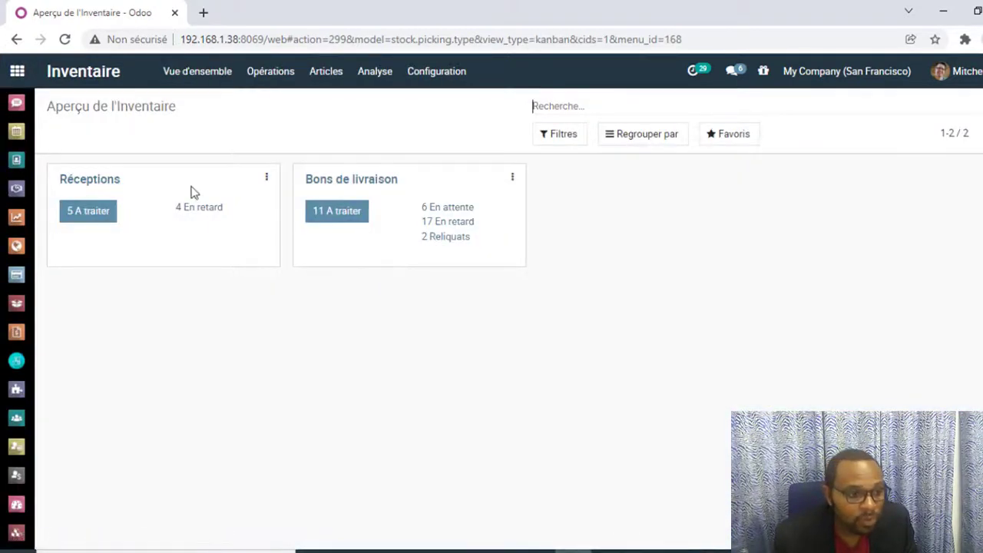
pyautogui.click(87, 184)
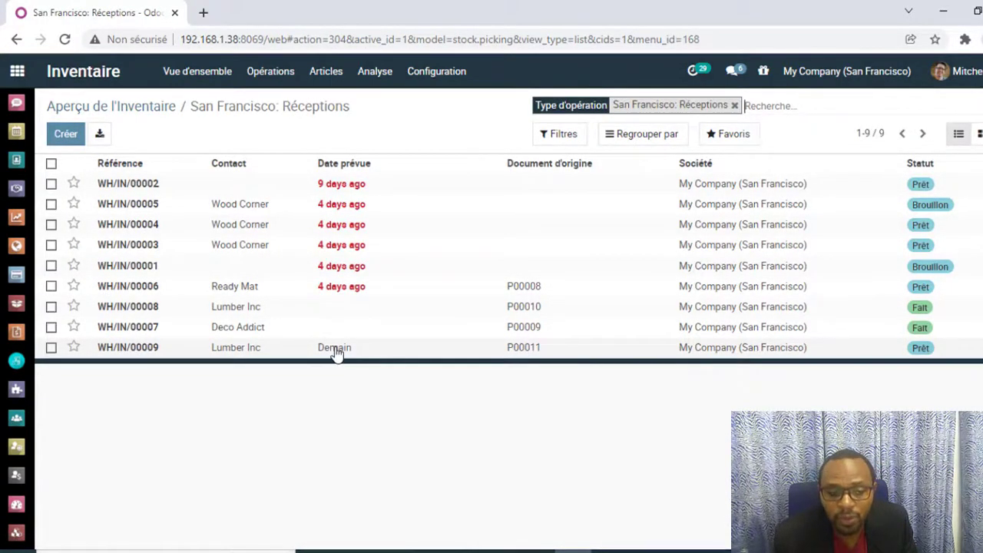
pyautogui.moveTo(336, 351)
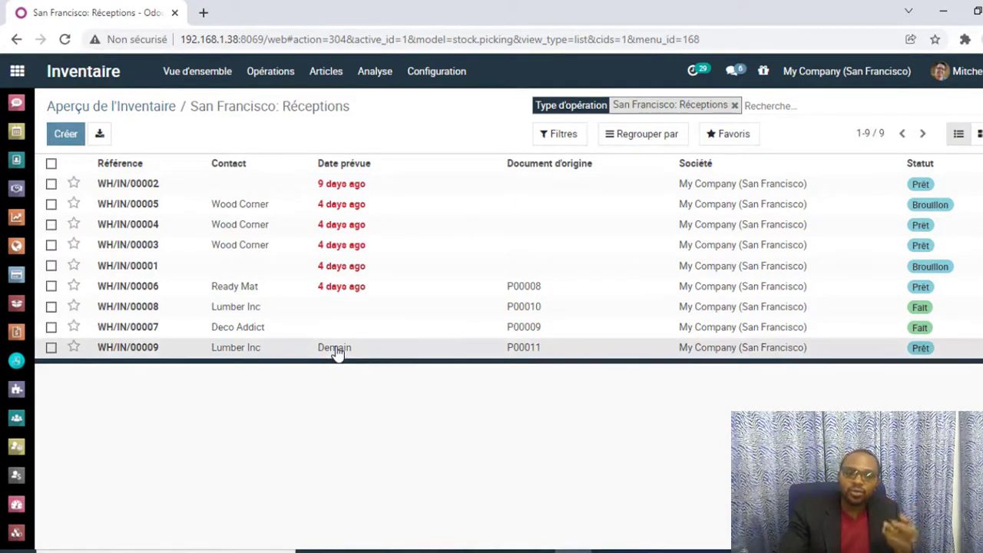
pyautogui.click(337, 352)
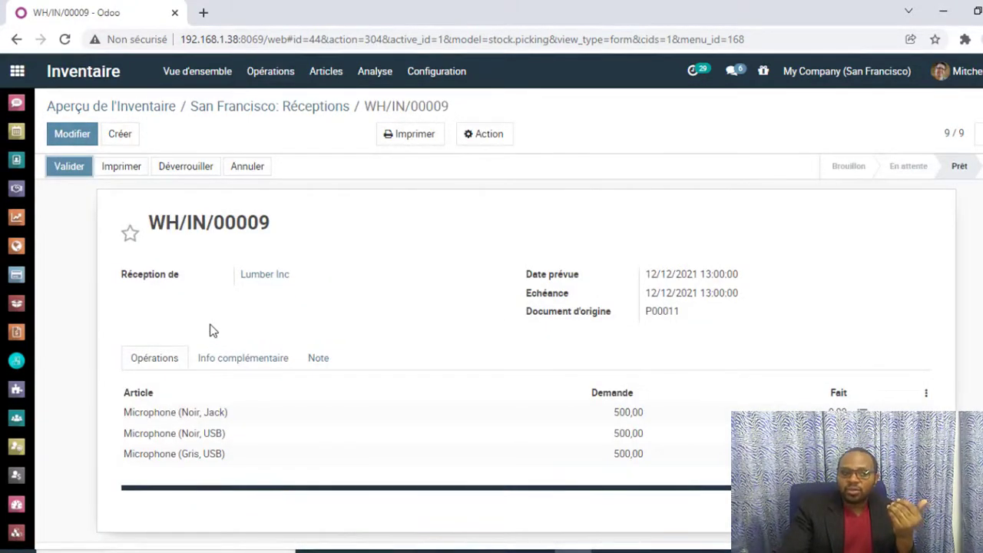
pyautogui.click(74, 170)
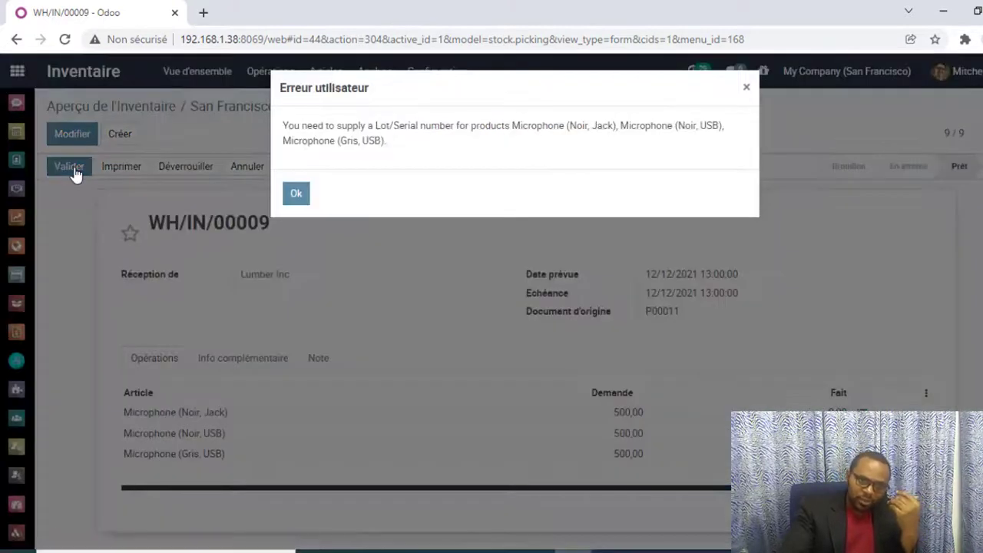
pyautogui.click(303, 197)
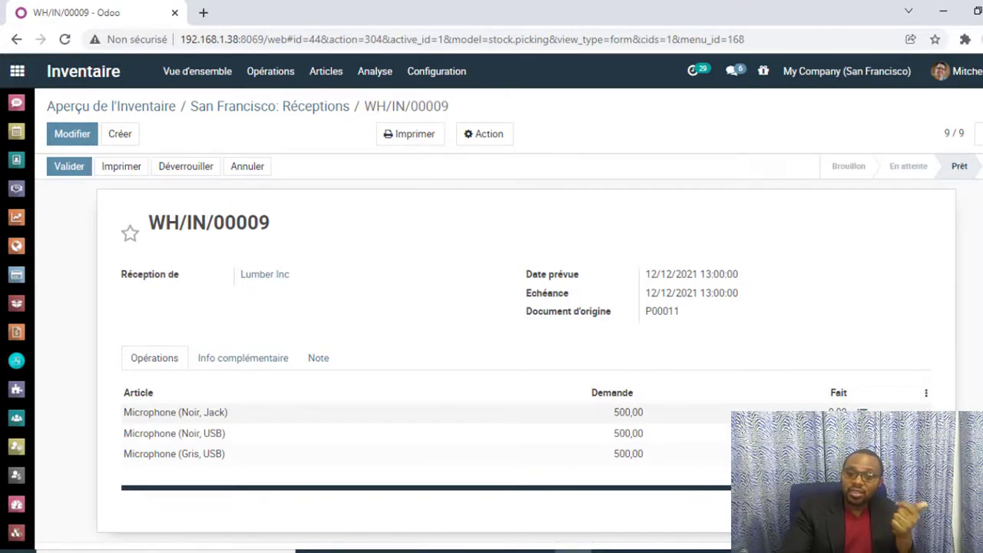
# Step: In the detailed operations of Microphone (Noir, Jack), add lot MICNJ0125 with a done quantity of 250
pyautogui.click(862, 412)
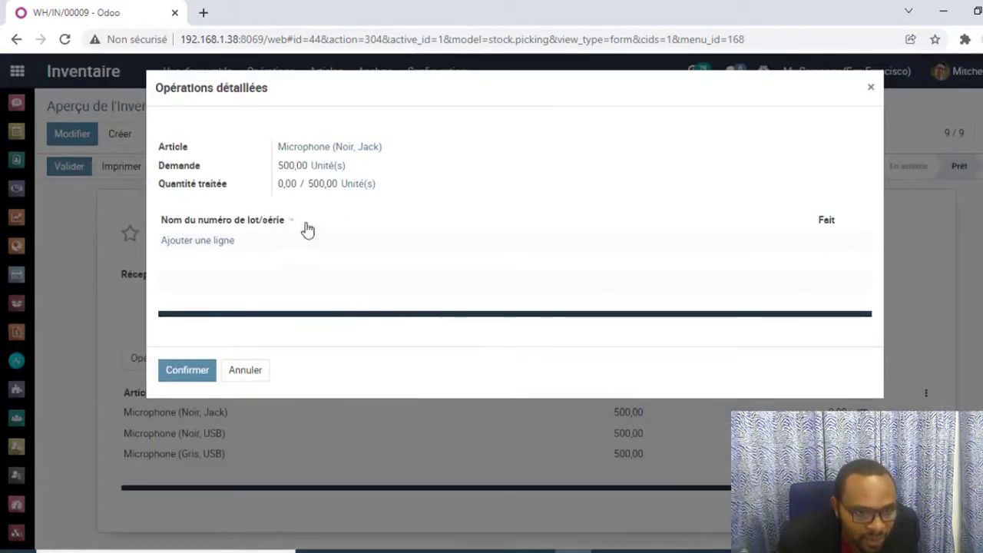
pyautogui.click(223, 244)
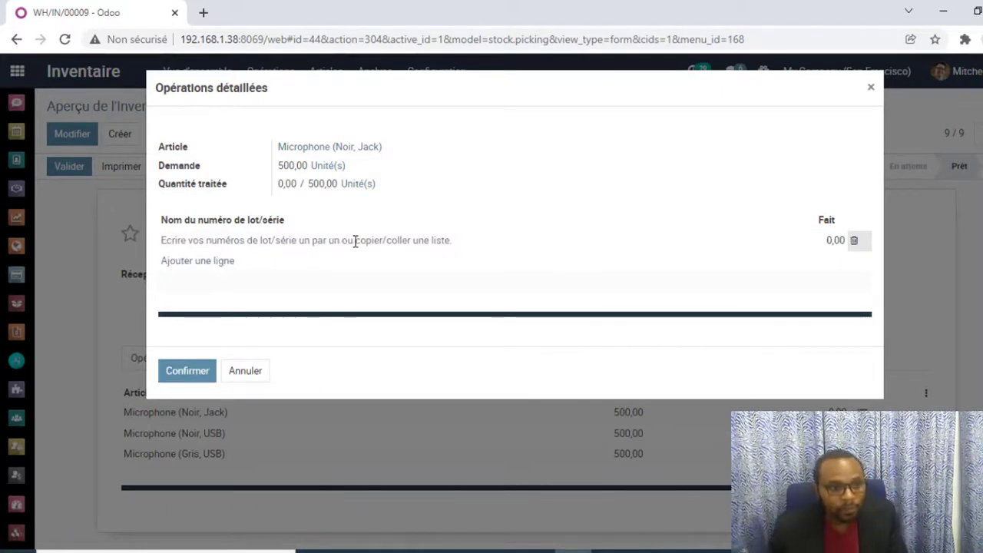
pyautogui.write('MIC')
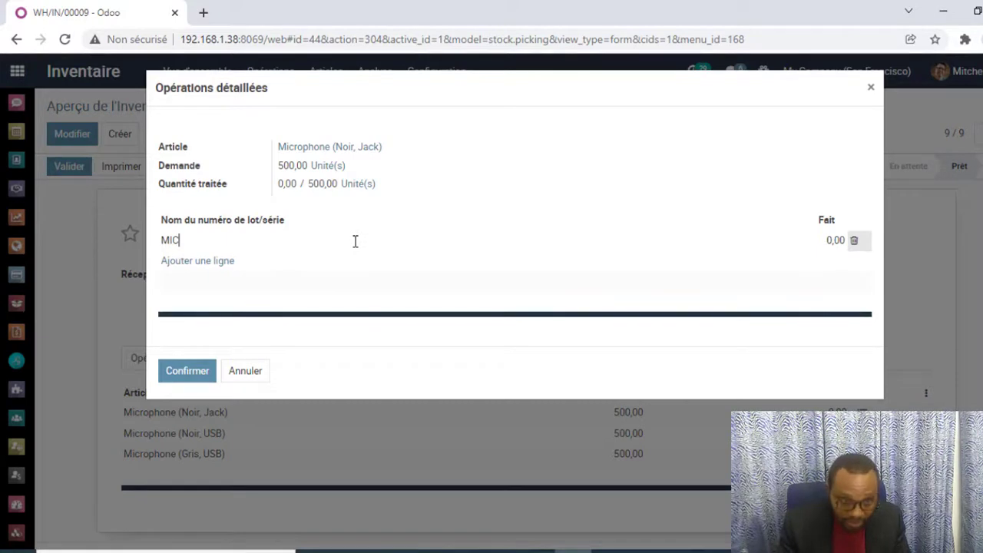
pyautogui.write('NJ')
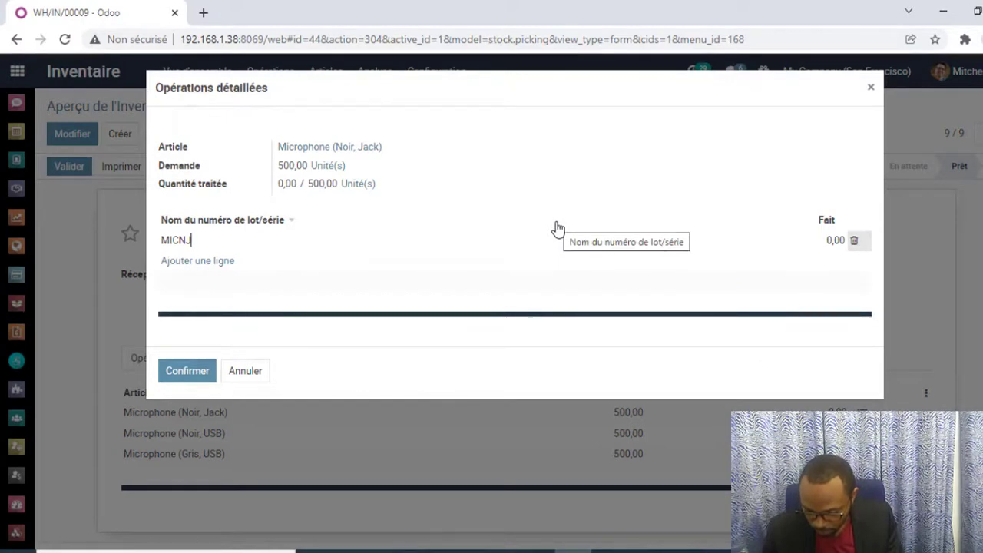
pyautogui.write('0')
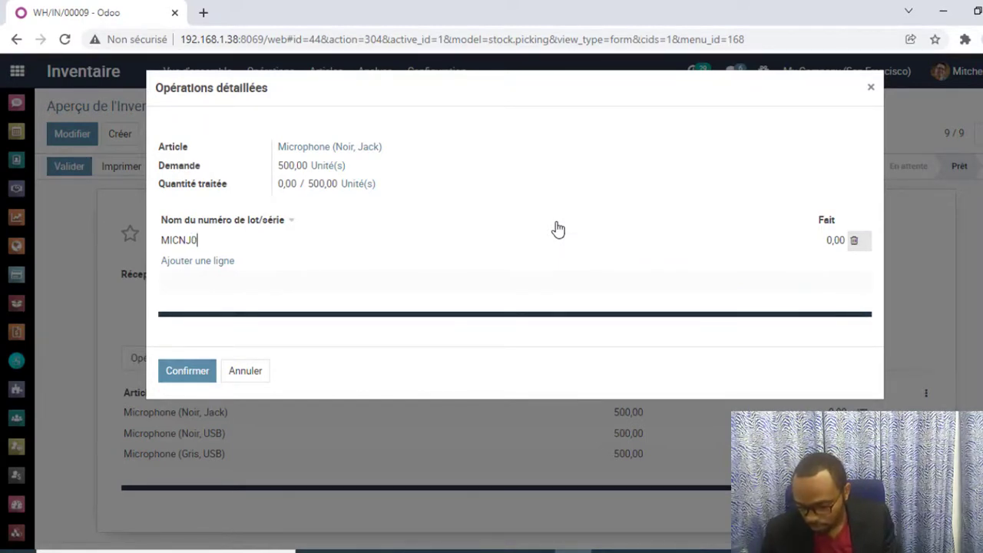
pyautogui.write('125')
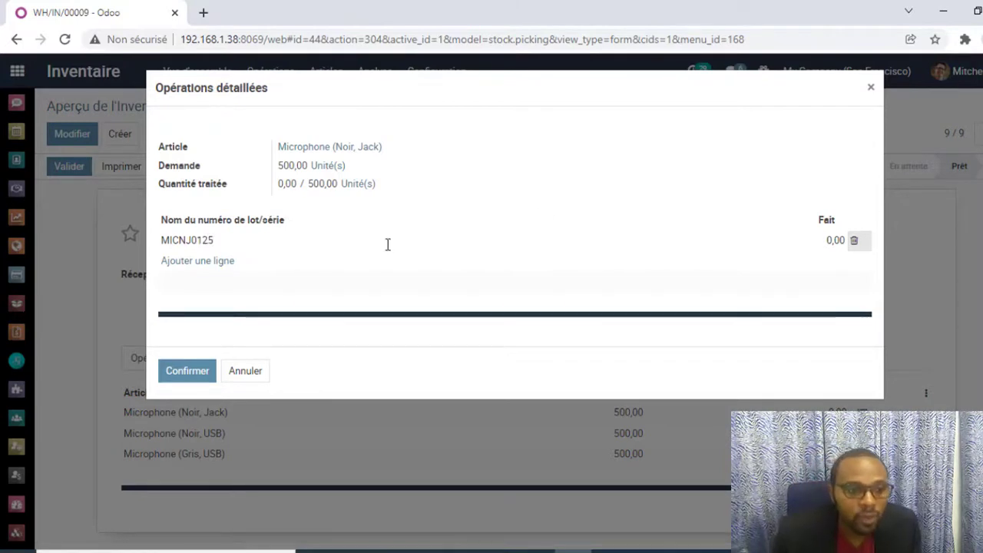
pyautogui.click(825, 240)
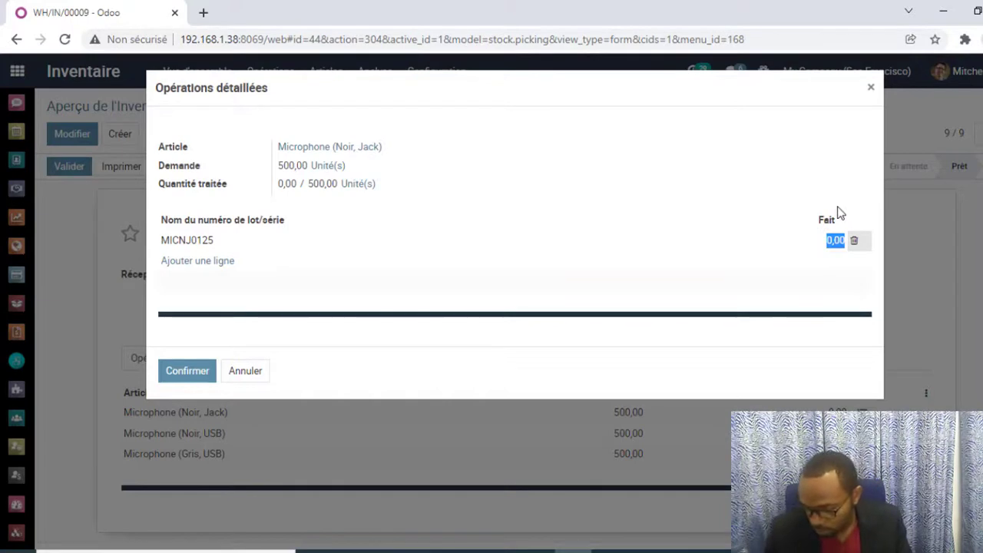
pyautogui.write('250')
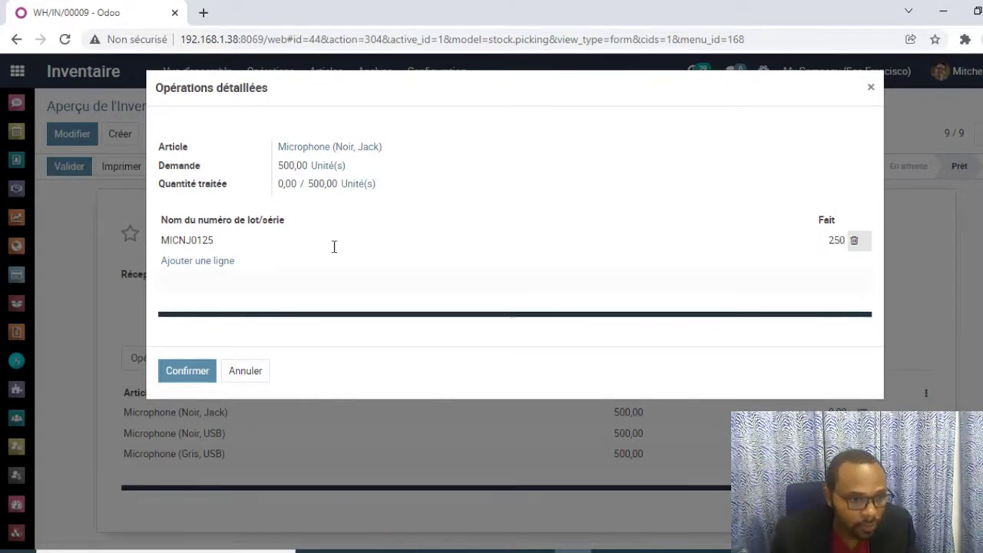
# Step: Add a second lot MICNJ0126 with a done quantity of 250, based on the first lot's name, and confirm the detailed operations
pyautogui.moveTo(217, 239); pyautogui.dragTo(172, 240)
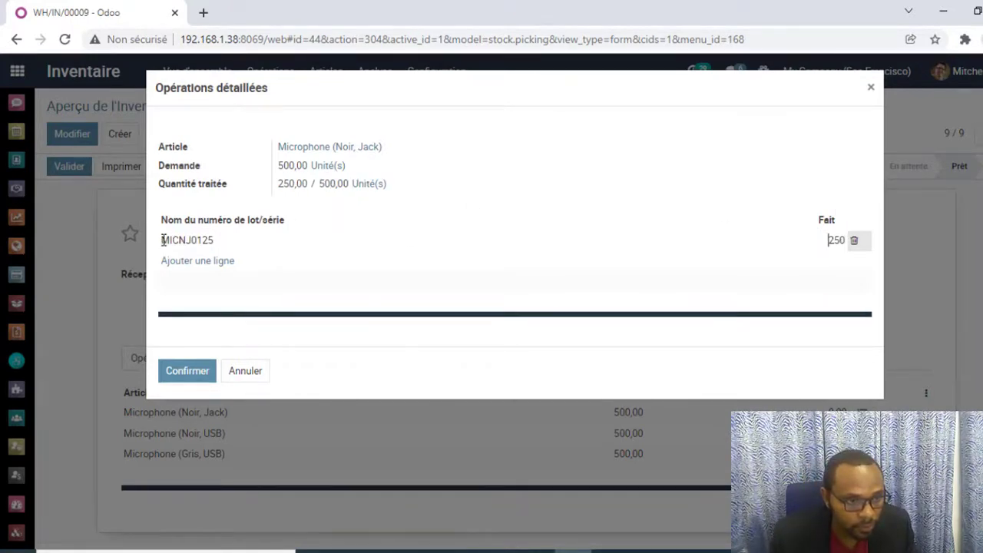
pyautogui.doubleClick(162, 240)
pyautogui.click(163, 240)
pyautogui.doubleClick(162, 240)
pyautogui.hotkey('ctrl', 'c')
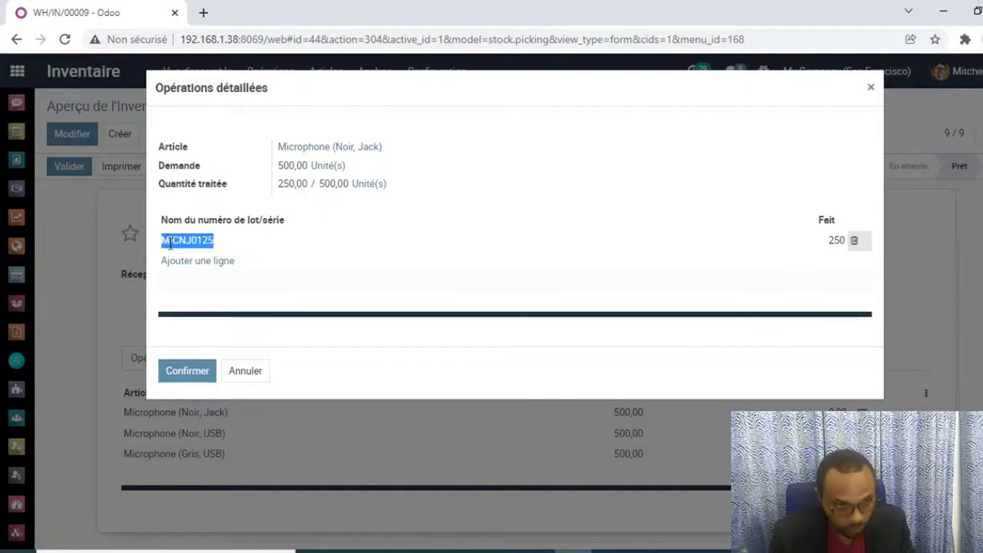
pyautogui.click(222, 263)
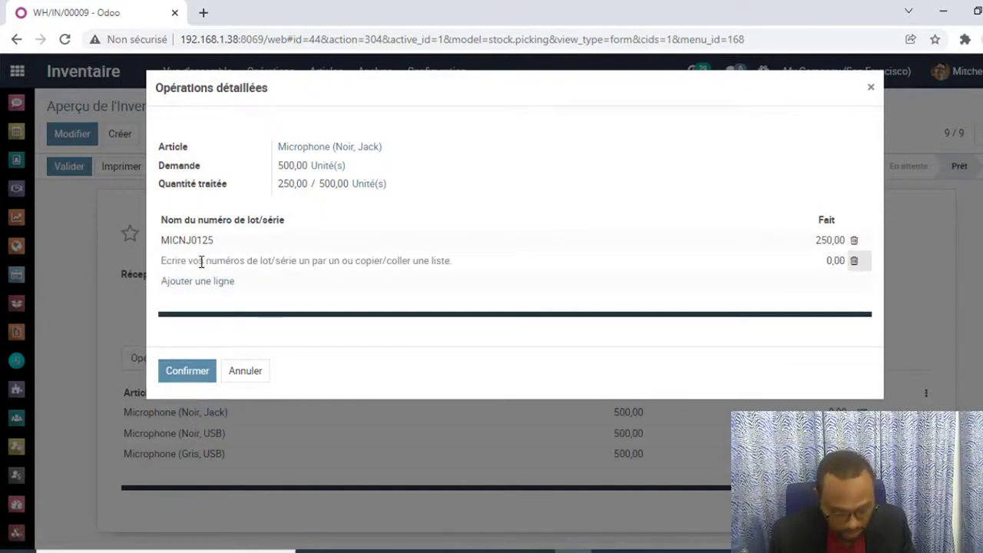
pyautogui.hotkey('ctrl', 'v')
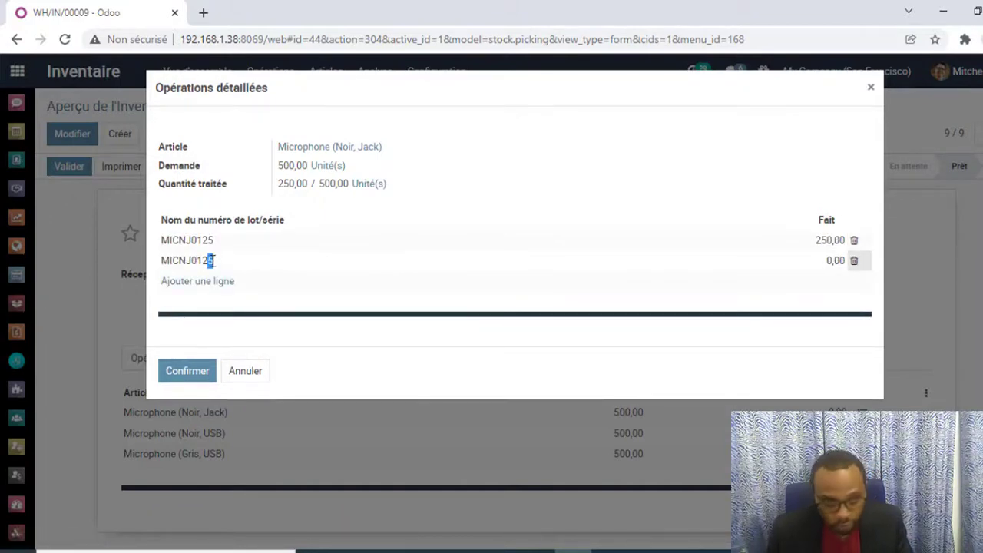
pyautogui.click(838, 261)
pyautogui.write('250')
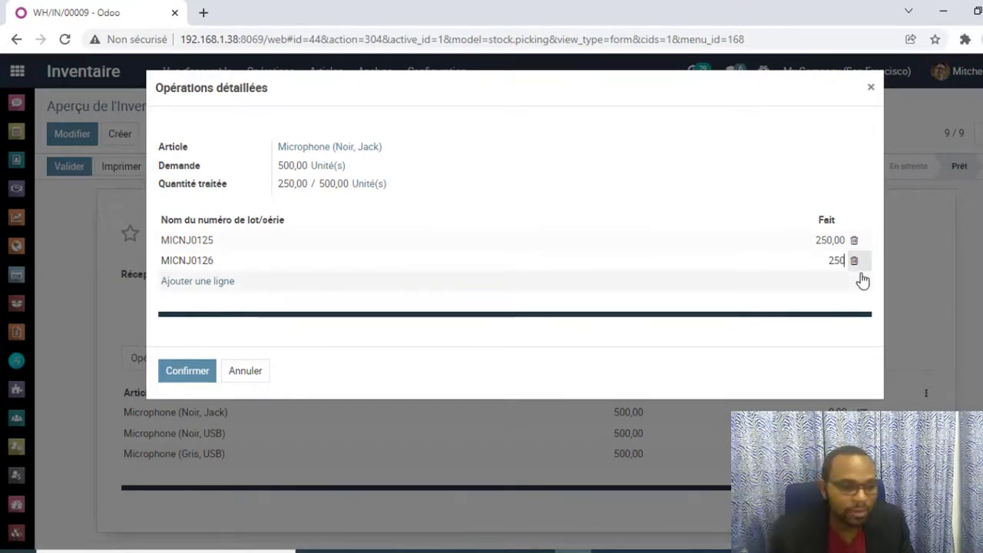
pyautogui.click(187, 371)
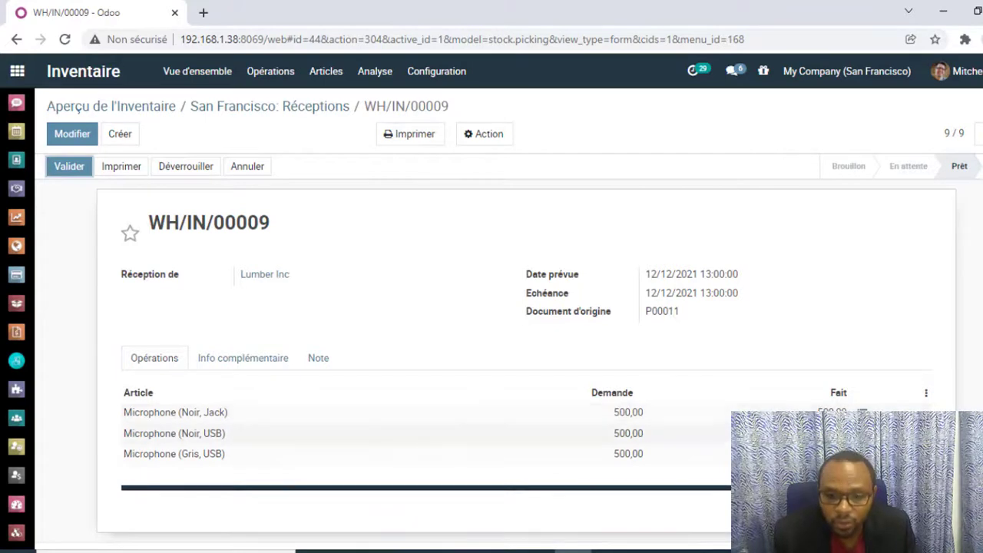
# Step: In the detailed operations of Microphone (Noir, USB), add lot MICNU0125 with a done quantity of 500 and confirm
pyautogui.click(862, 433)
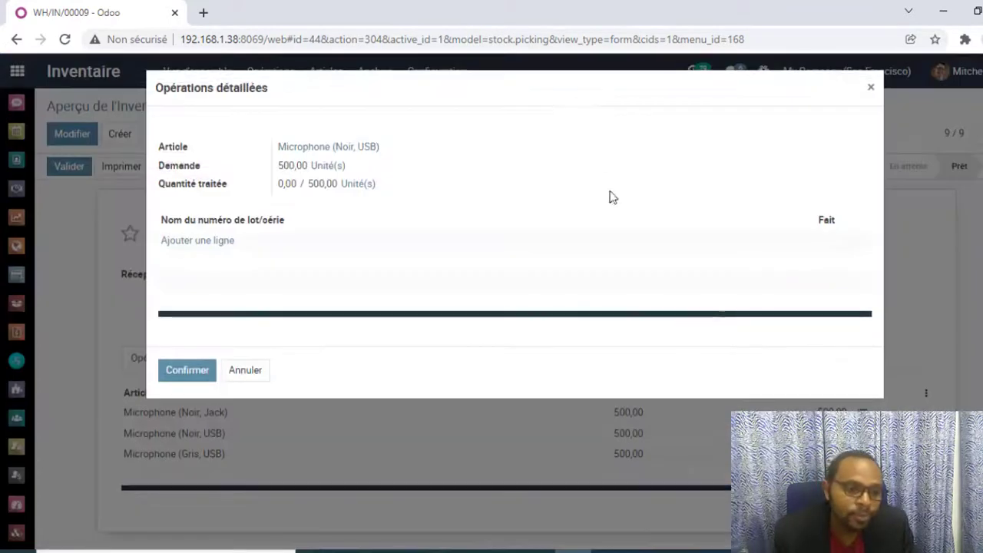
pyautogui.click(200, 240)
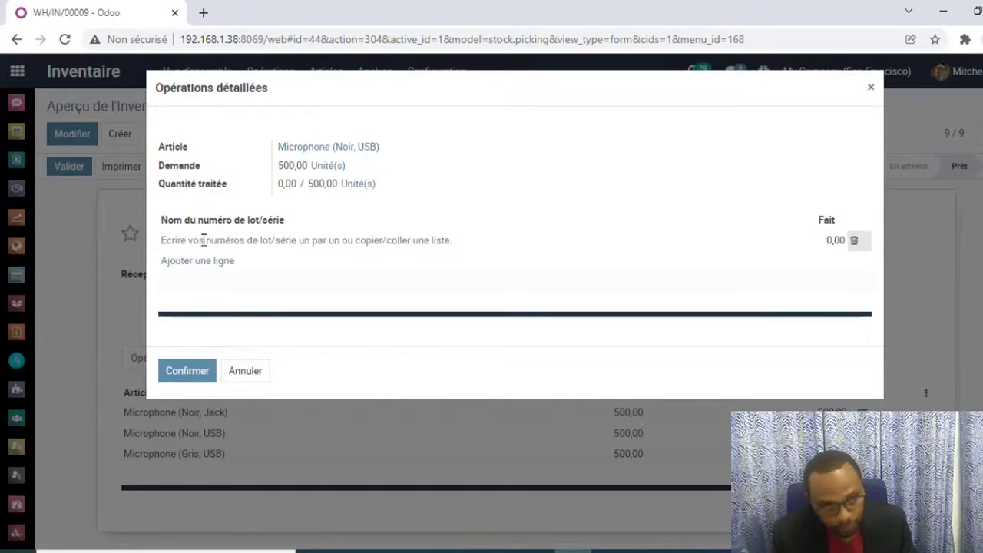
pyautogui.write('MICNJ6125')
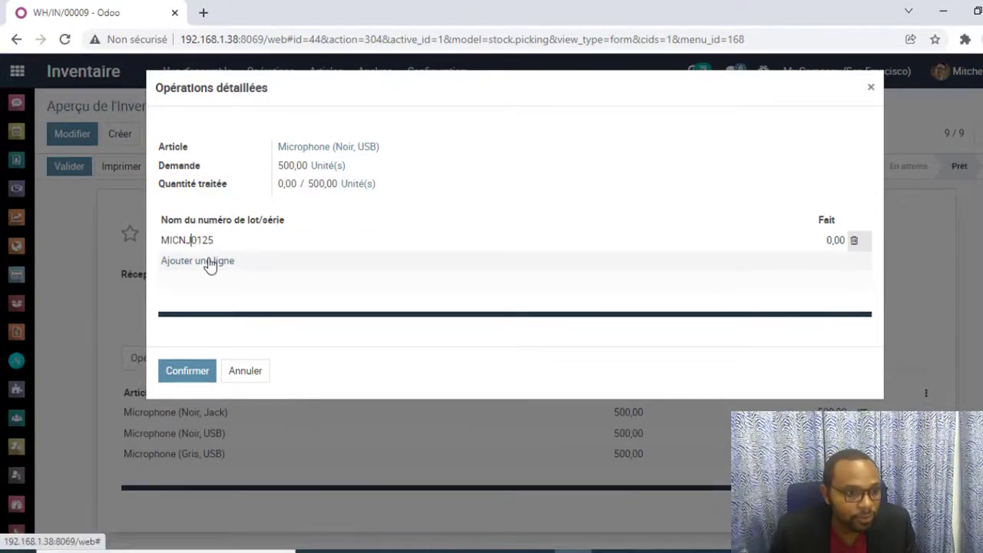
pyautogui.press('Left')
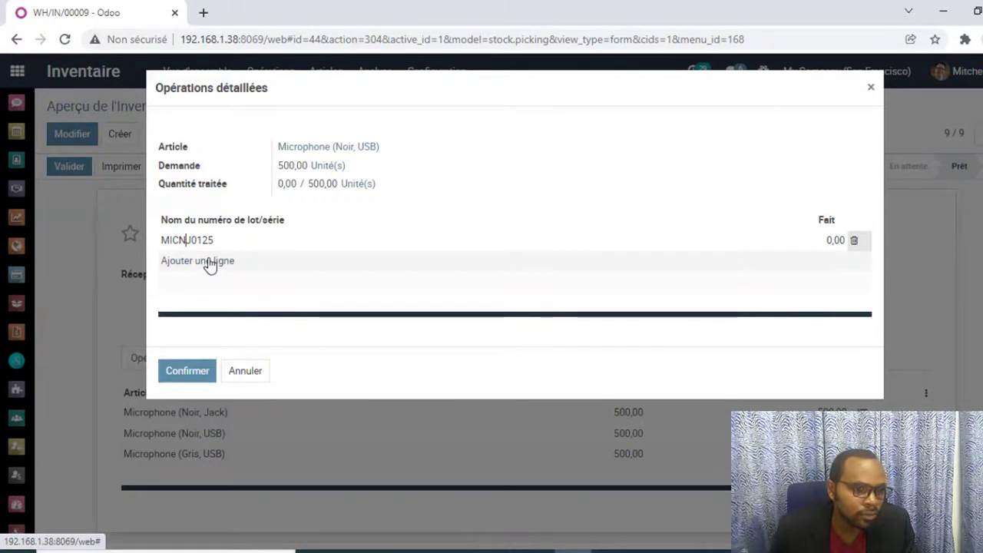
pyautogui.hotkey('shift', 'Right')
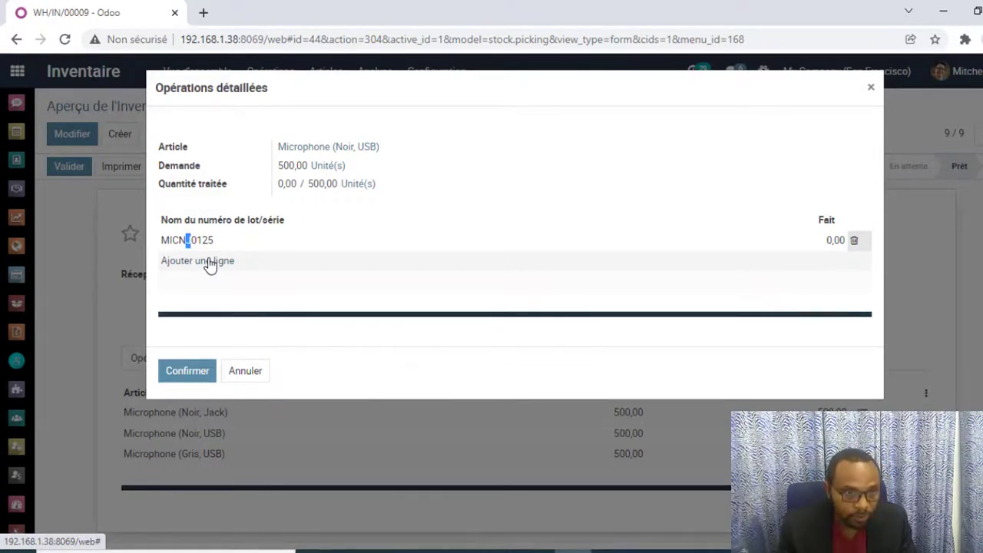
pyautogui.write('U')
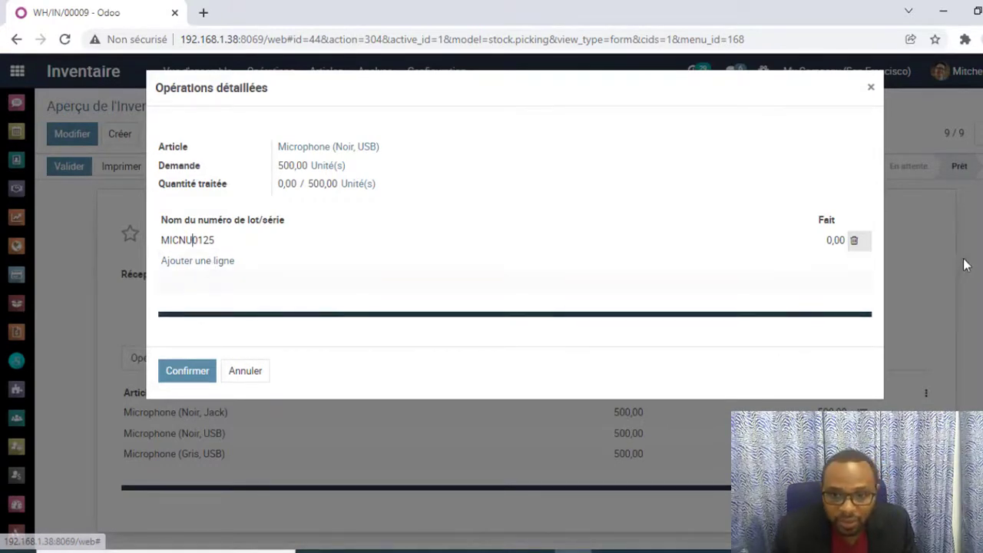
pyautogui.click(845, 241)
pyautogui.write('500')
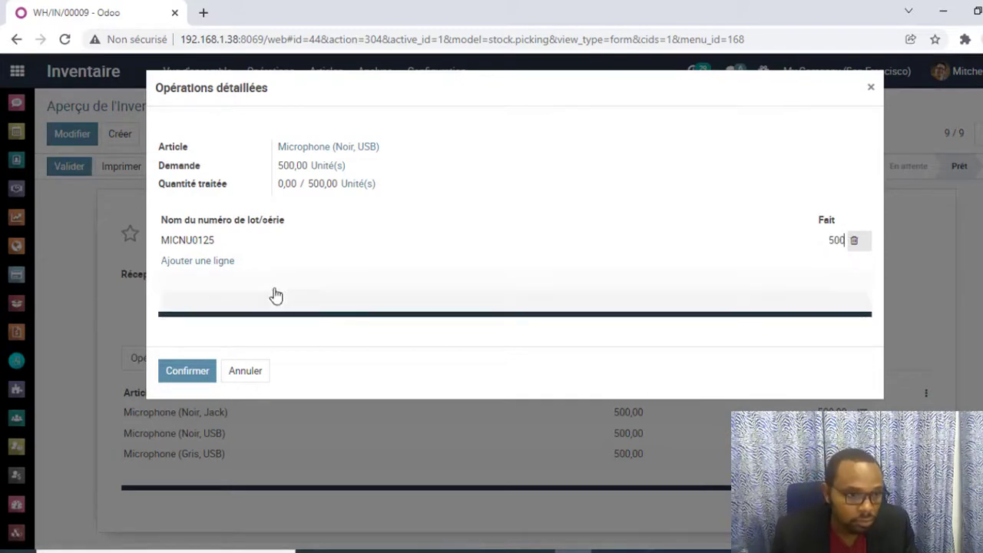
pyautogui.click(193, 374)
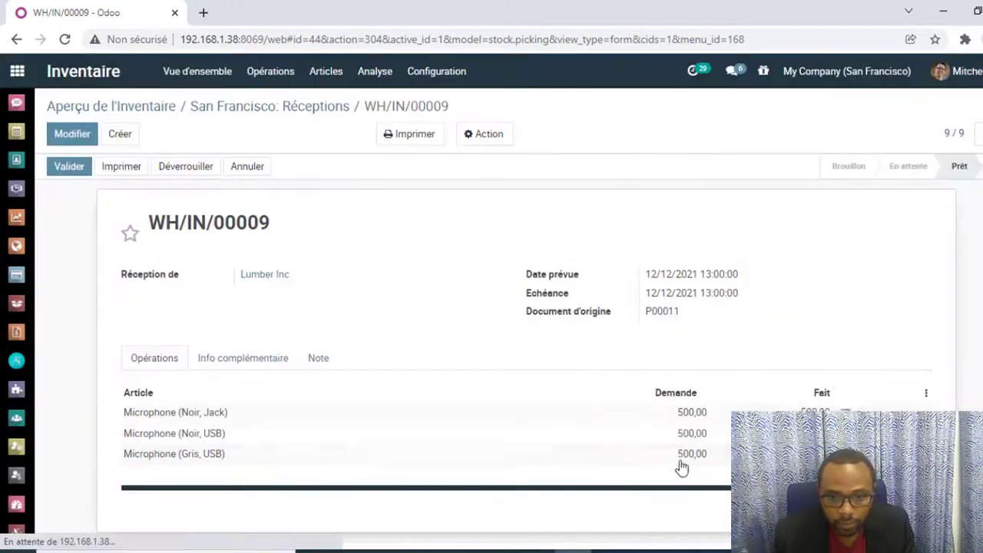
# Step: For Microphone (Gris, USB), add lot MICGU0125 with a done quantity of 500, confirm the detailed operations and validate the receipt
pyautogui.click(862, 454)
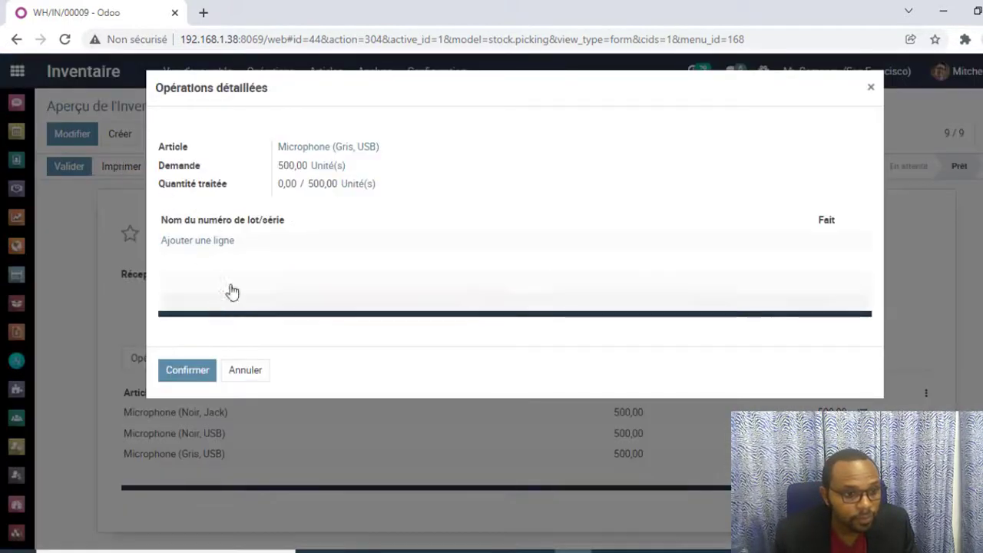
pyautogui.click(236, 243)
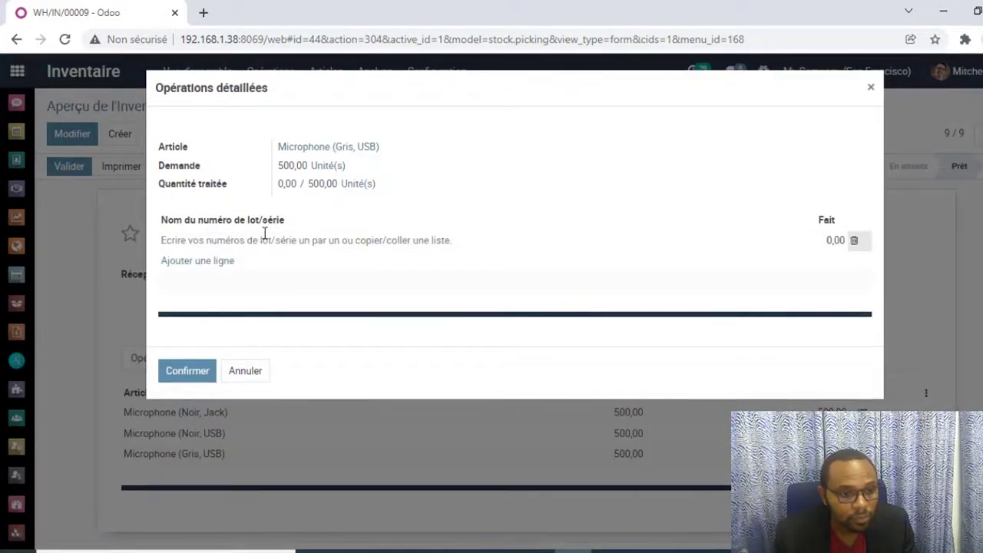
pyautogui.hotkey('ctrl', 'v')
pyautogui.click(191, 241)
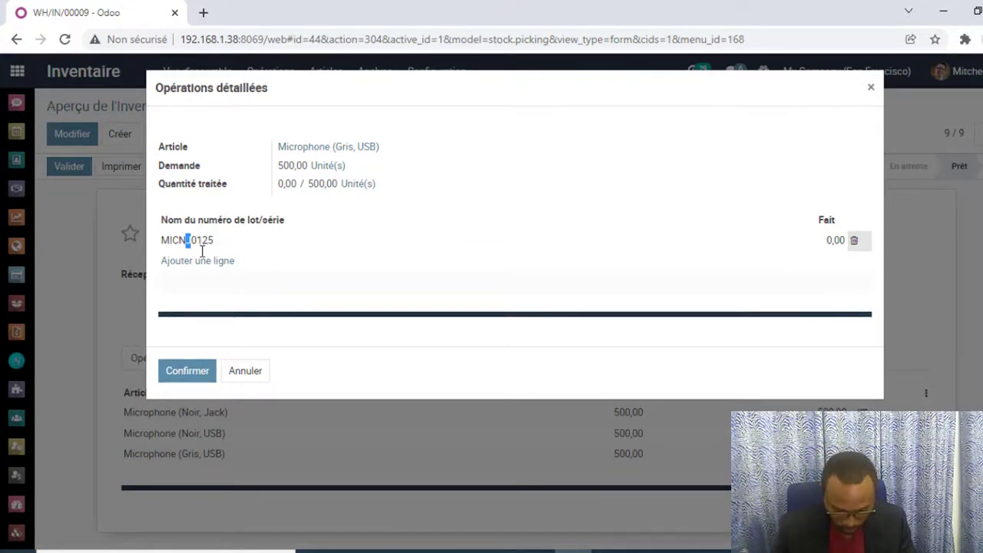
pyautogui.write('U')
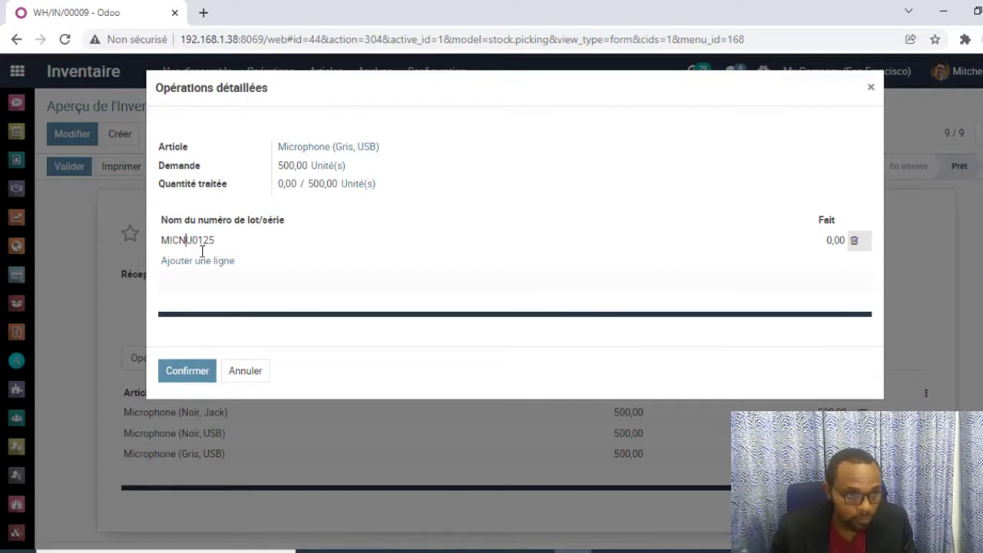
pyautogui.press('Left')
pyautogui.hotkey('shift', 'Left')
pyautogui.write('G')
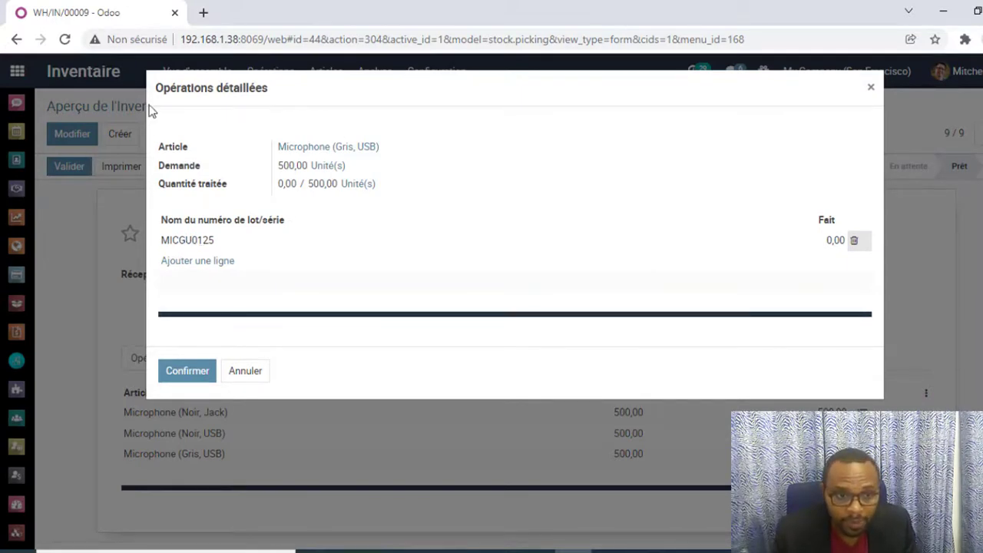
pyautogui.click(836, 240)
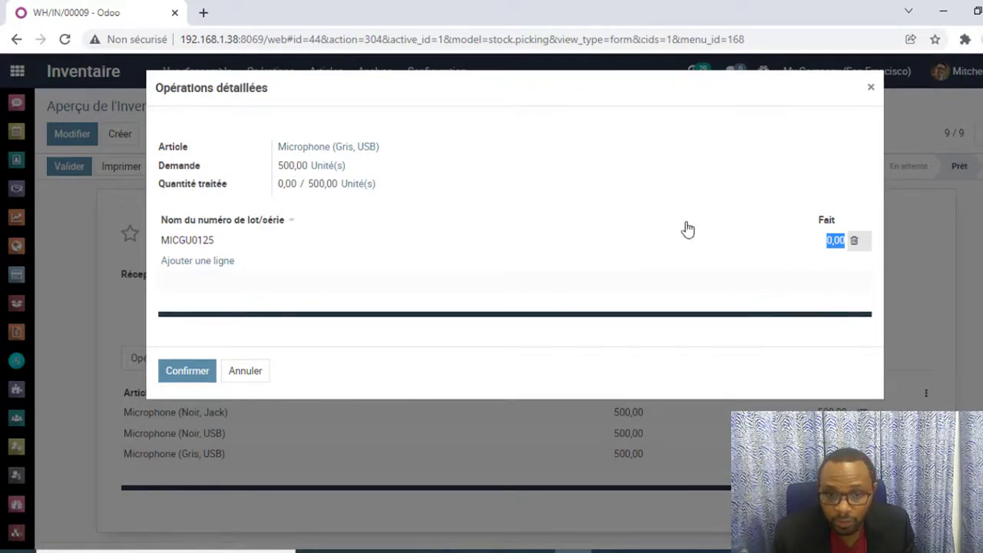
pyautogui.write('500')
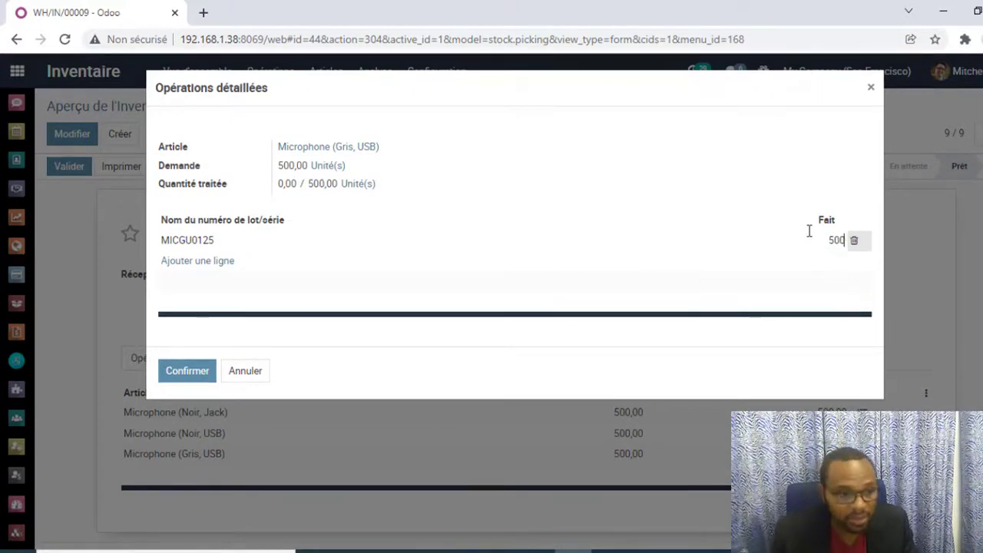
pyautogui.click(184, 372)
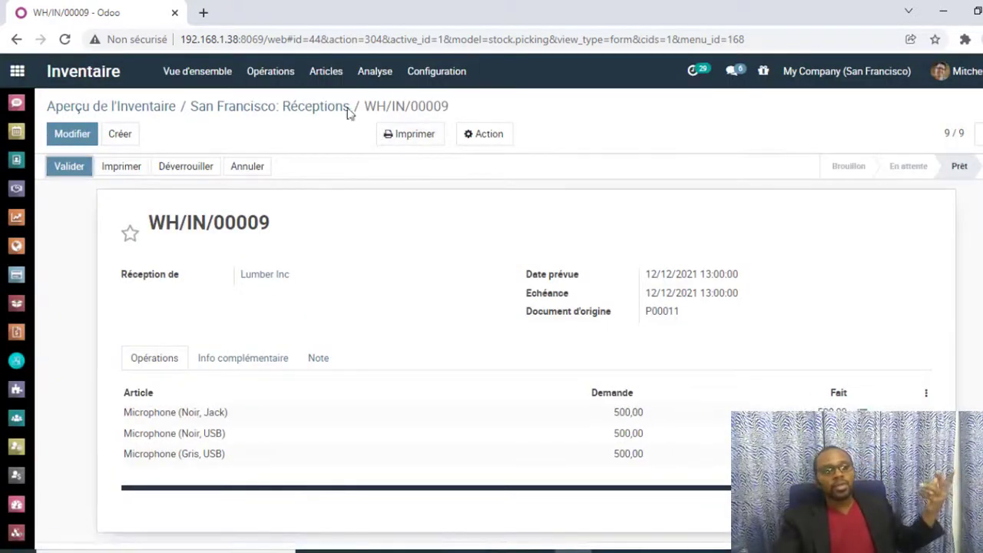
pyautogui.click(67, 167)
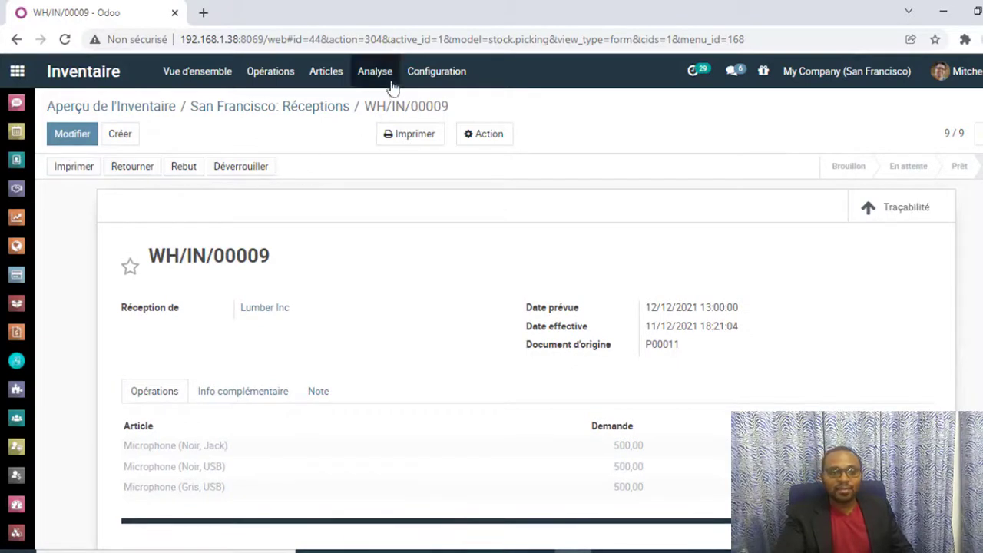
# Step: Open the list of product variants and search the articles for "micr" to check the stock quantities
pyautogui.click(332, 77)
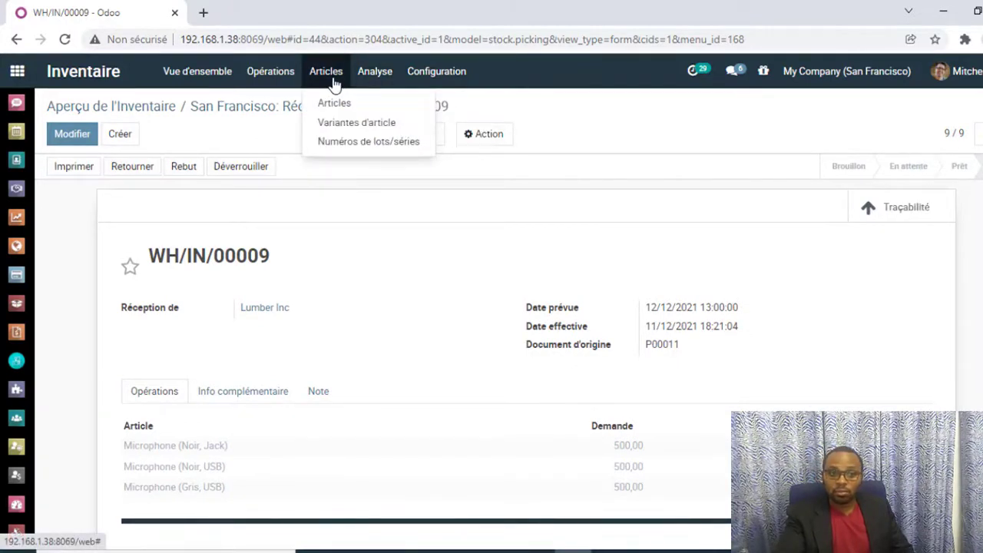
pyautogui.click(340, 126)
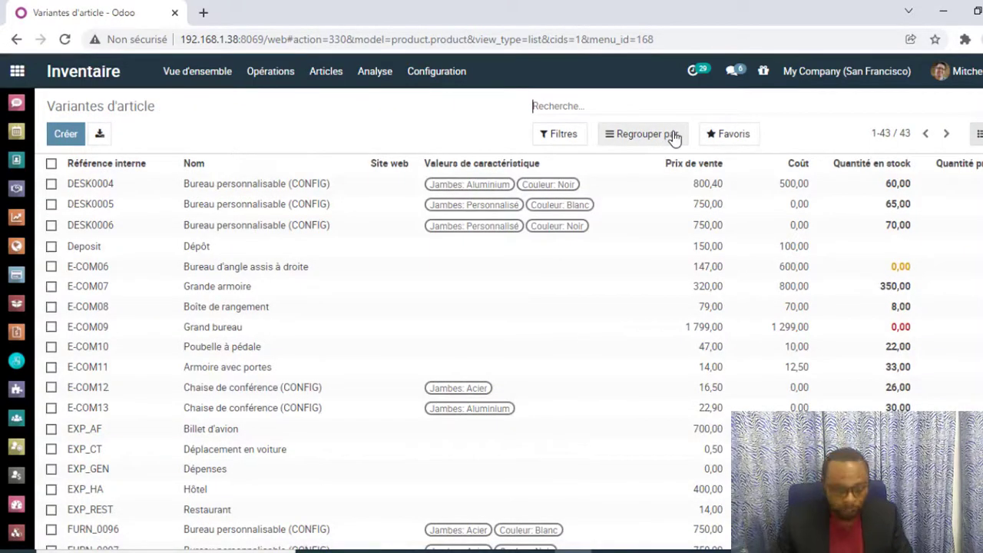
pyautogui.write('micr')
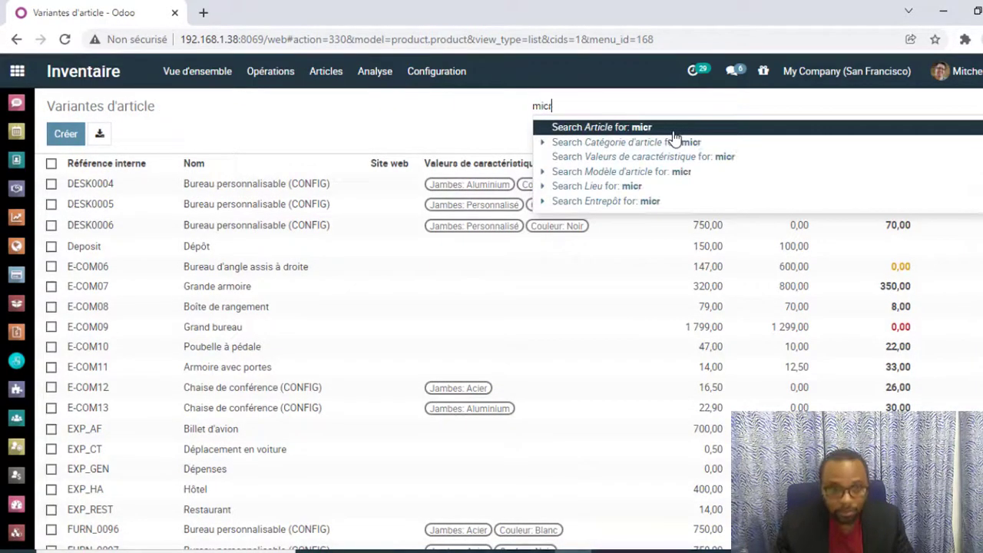
pyautogui.press('Return')
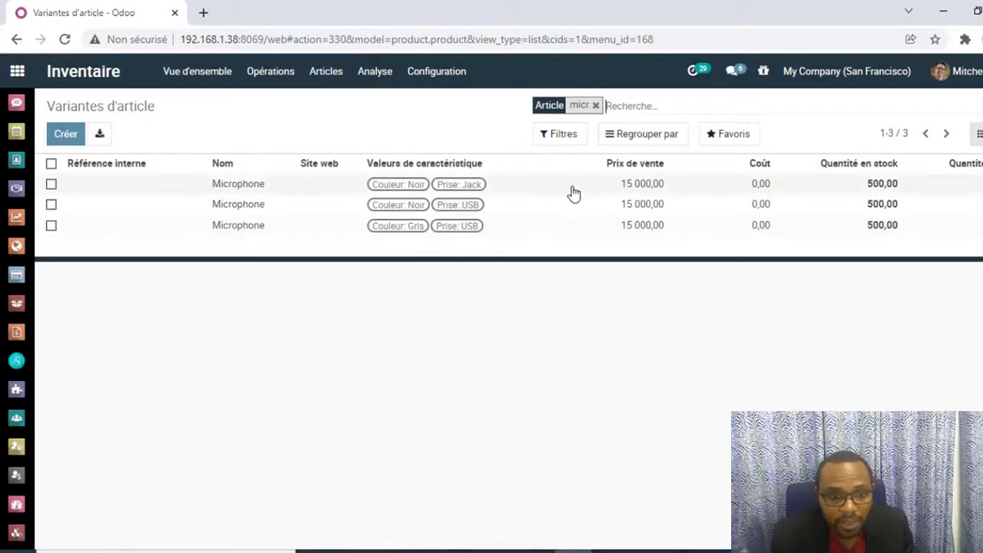